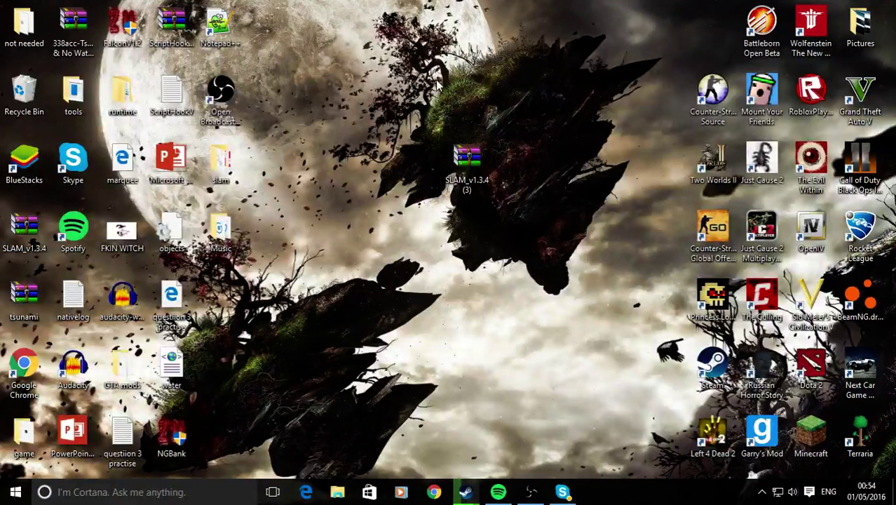
drag(434, 86, 502, 206)
click(712, 232)
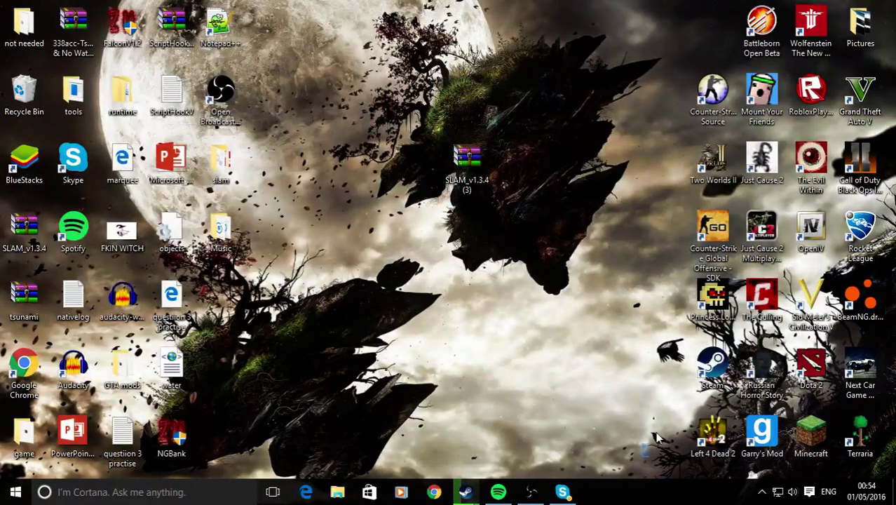
drag(639, 457, 895, 1)
drag(639, 23, 316, 301)
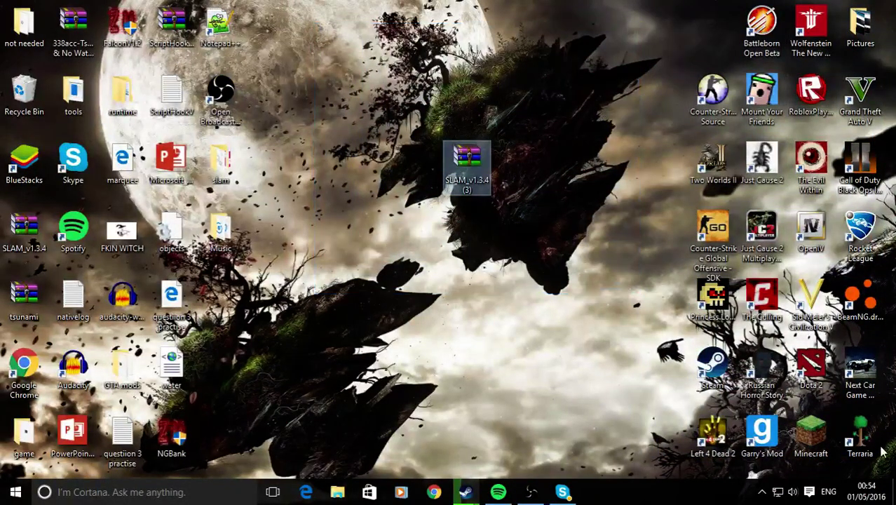
drag(891, 449, 596, 247)
click(591, 249)
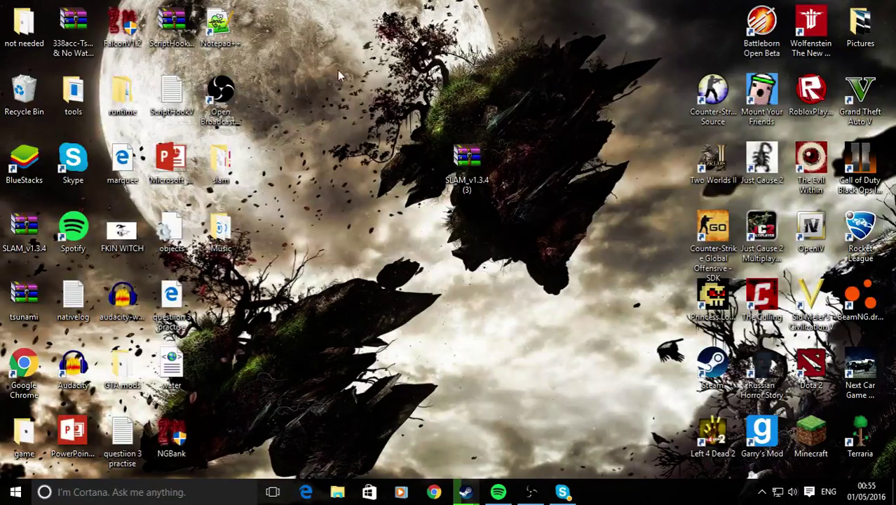
mouse_move(346, 58)
mouse_down()
mouse_move(500, 111)
mouse_move(551, 254)
mouse_move(544, 237)
mouse_move(376, 110)
mouse_move(380, 98)
mouse_move(375, 118)
mouse_move(558, 244)
mouse_move(341, 63)
mouse_move(411, 128)
mouse_move(429, 132)
mouse_move(429, 121)
mouse_move(530, 206)
mouse_move(381, 103)
mouse_move(431, 128)
mouse_up()
Switch to Chrome, search Google for "slam csgo" and open the SLAM - Source Live Audio Mixer site
click(435, 492)
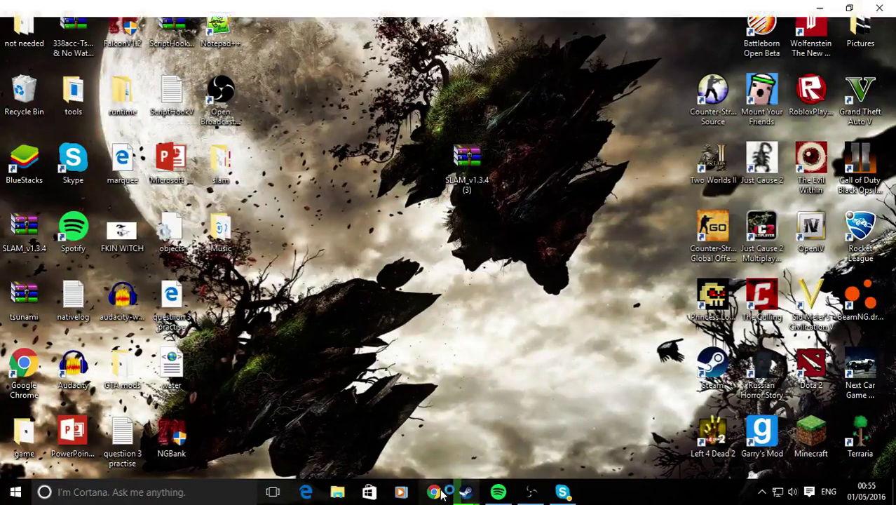
click(427, 493)
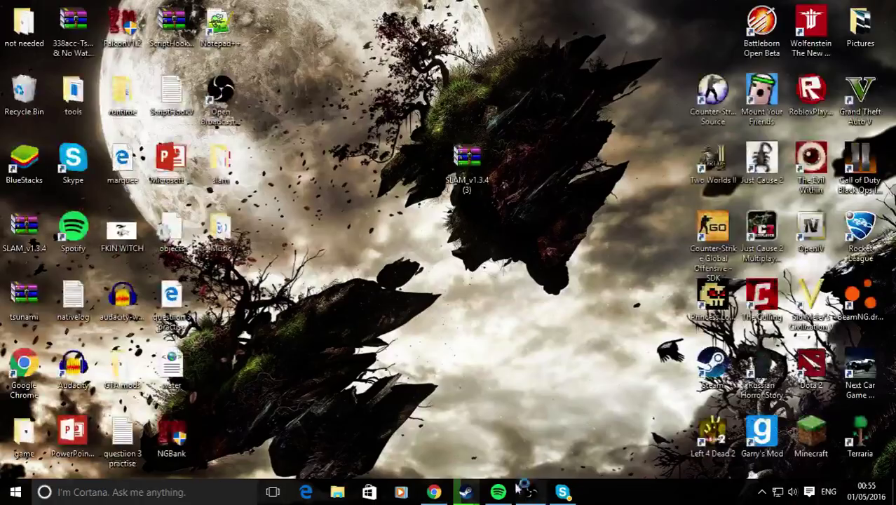
click(426, 493)
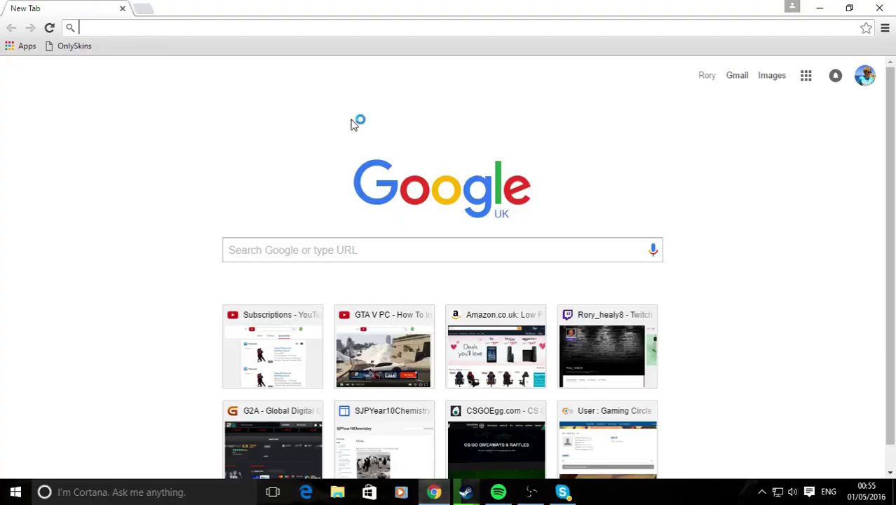
click(310, 29)
text(slam csgo)
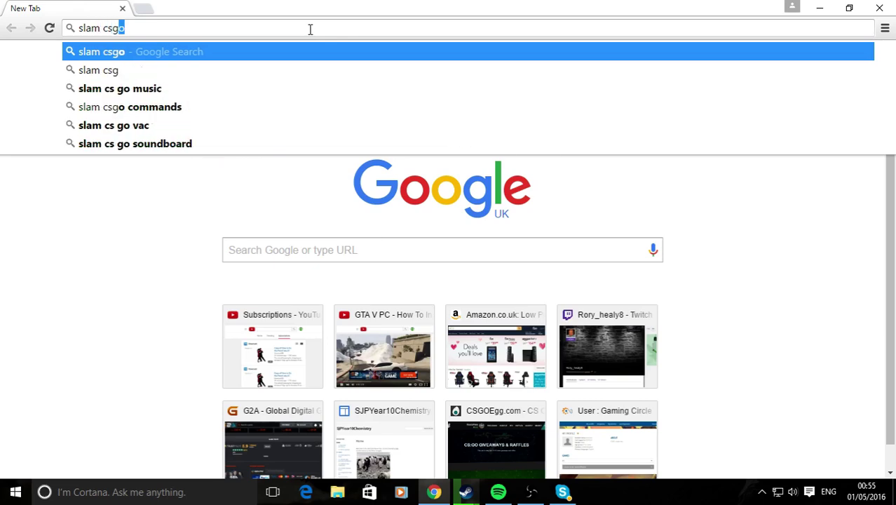
key(Return)
click(203, 177)
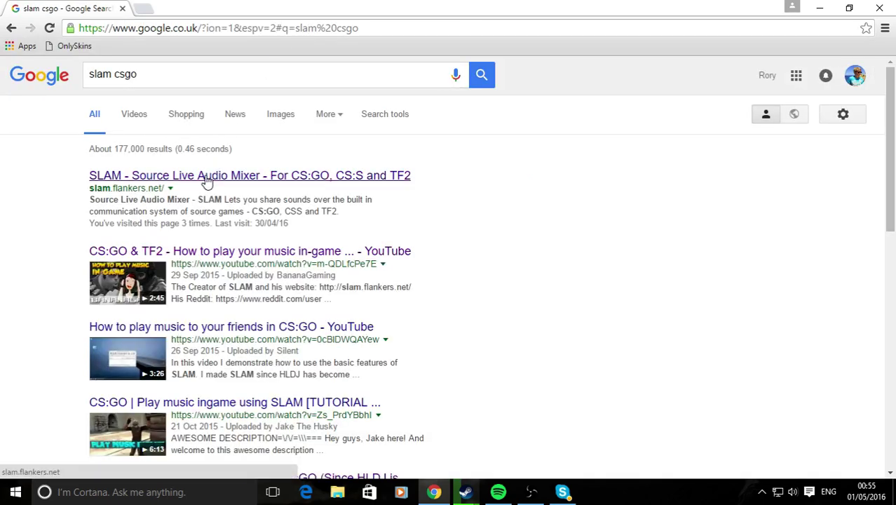
Download SLAM version 1.3.4 from its home page, dismiss the download notice and return to the desktop
drag(554, 362, 308, 278)
click(279, 296)
click(464, 347)
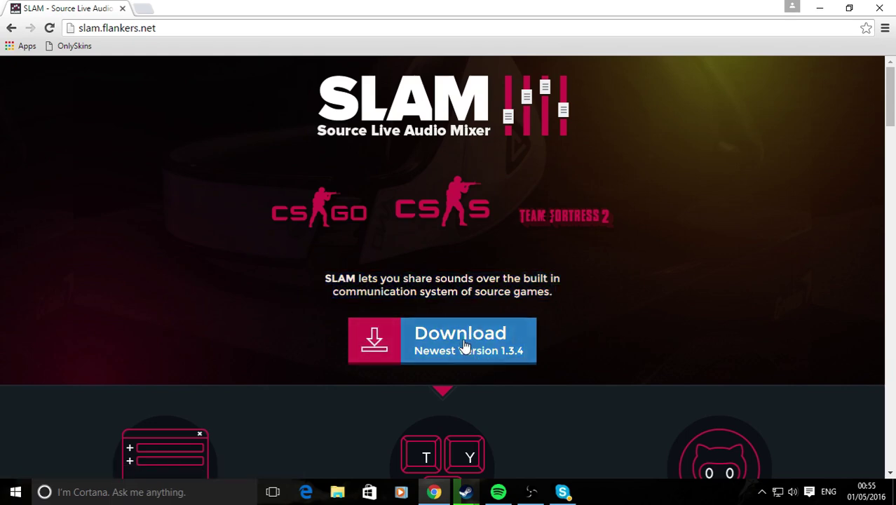
drag(586, 311, 186, 354)
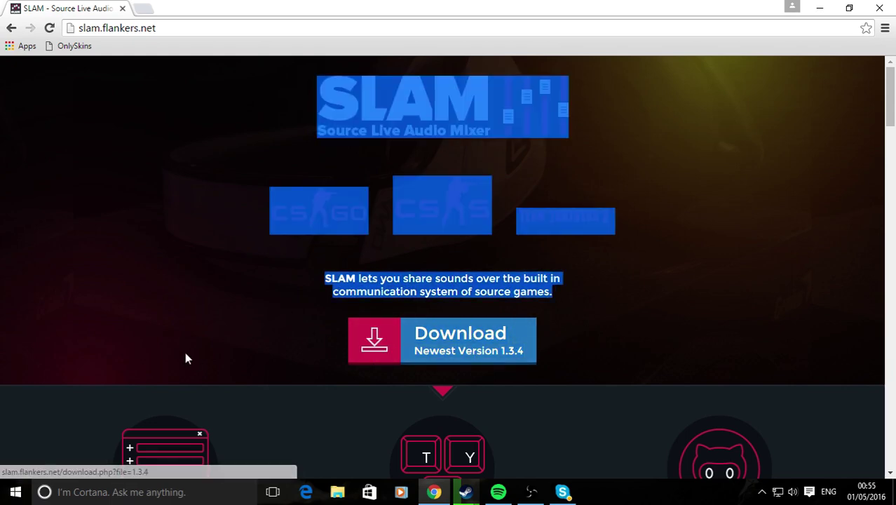
click(143, 311)
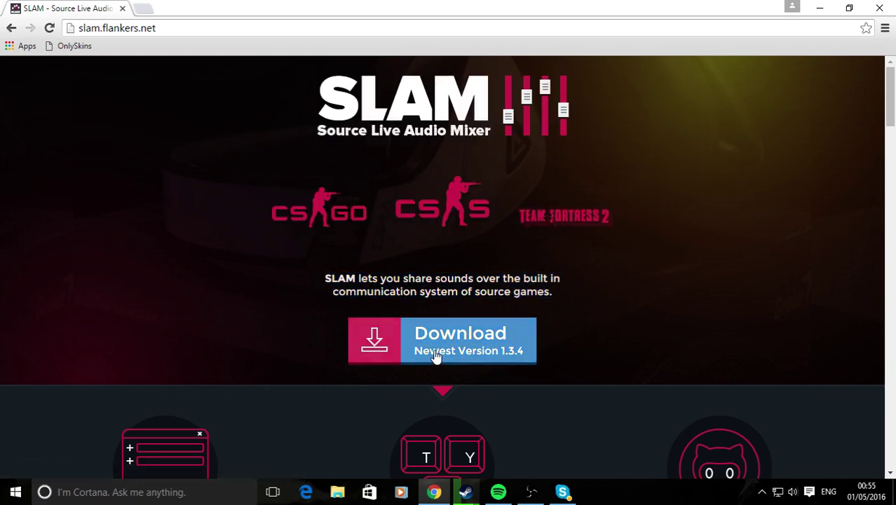
click(464, 344)
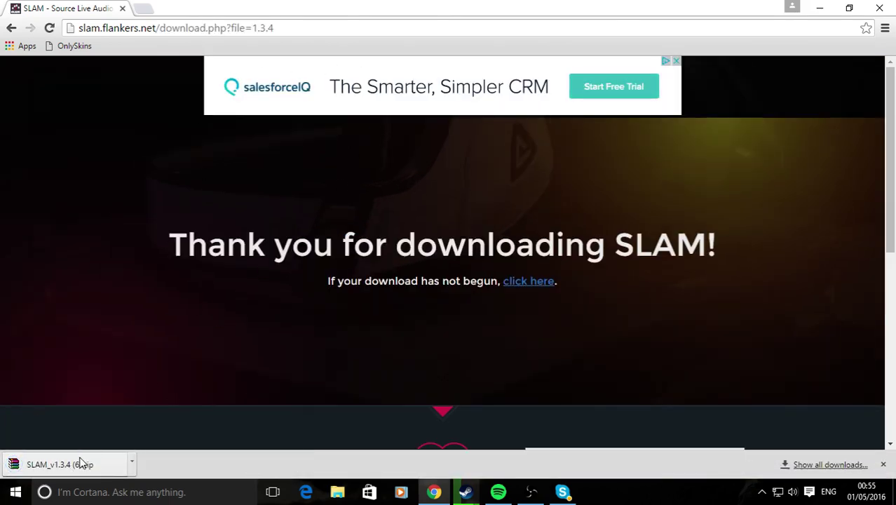
click(23, 464)
click(883, 464)
click(895, 500)
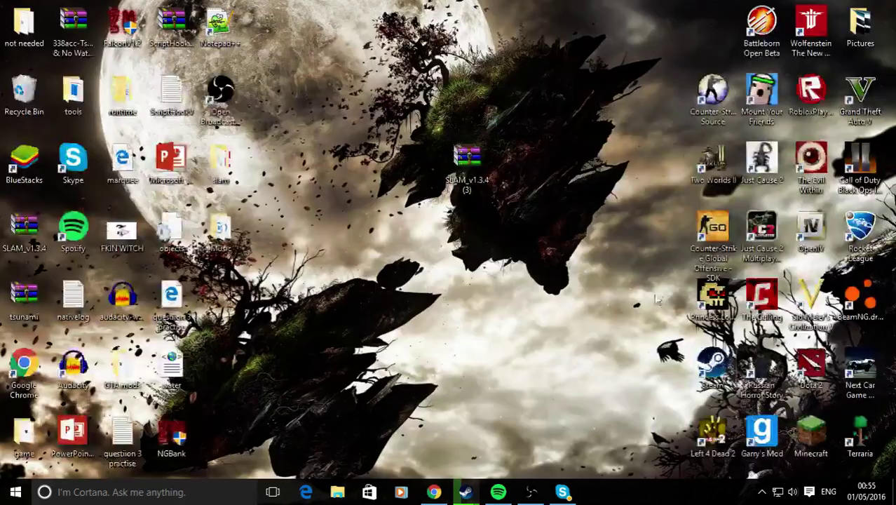
Inspect the desktop archive SLAM_v1.3.4 (3) in WinRAR, selecting NAudio.dll and SLAM.exe, and close it
double_click(470, 172)
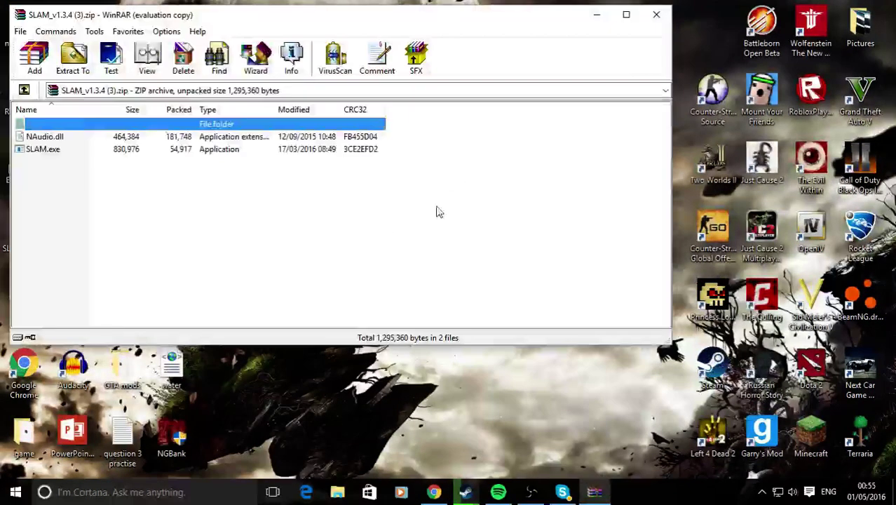
drag(265, 209, 158, 189)
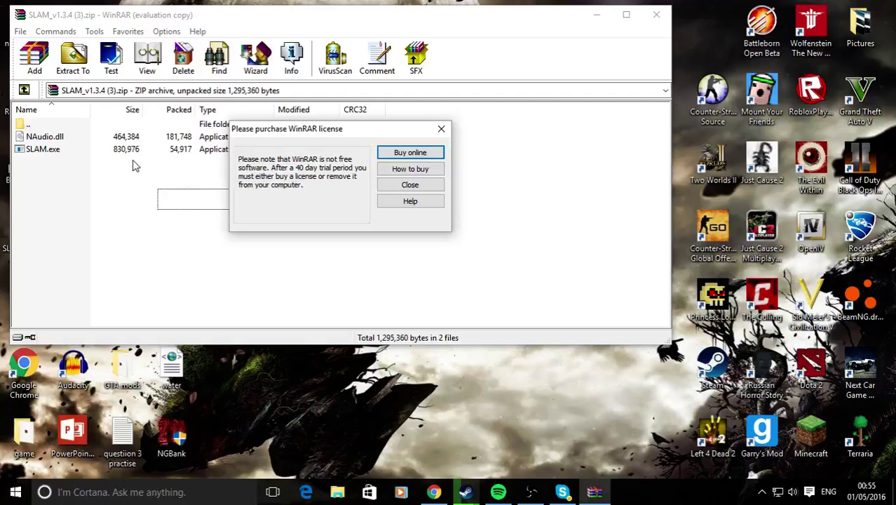
click(439, 128)
drag(215, 230, 171, 139)
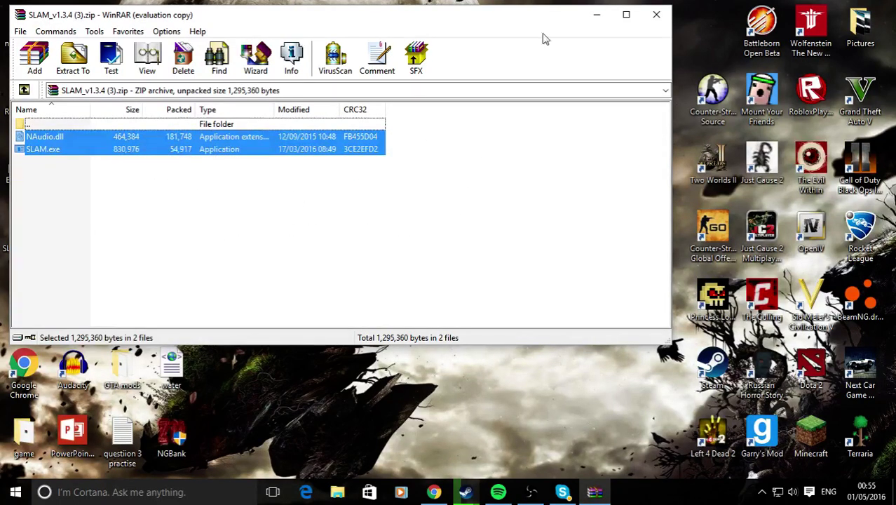
click(656, 15)
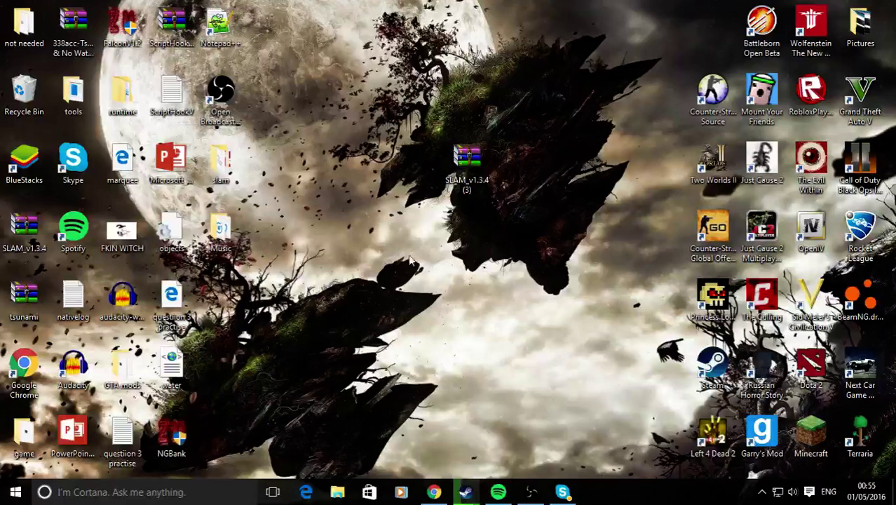
Open the slam folder on the desktop and run the SLAM application as administrator
double_click(231, 167)
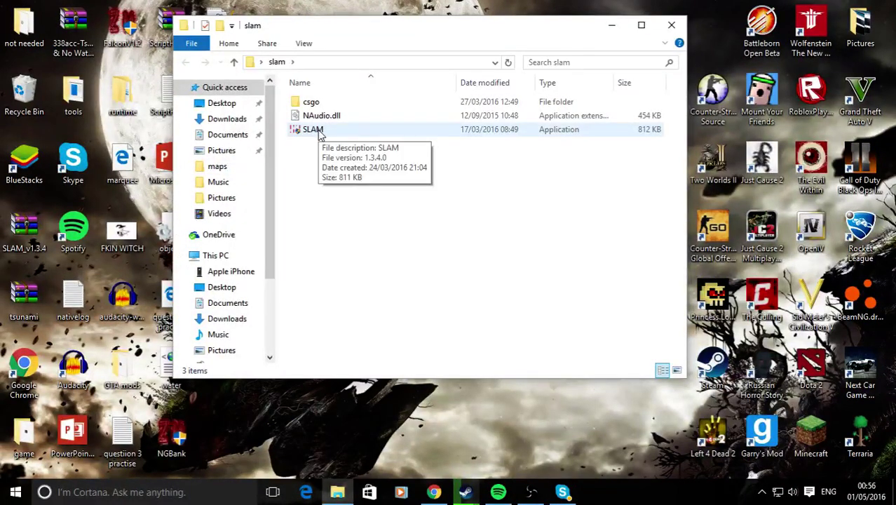
click(319, 133)
right_click(319, 133)
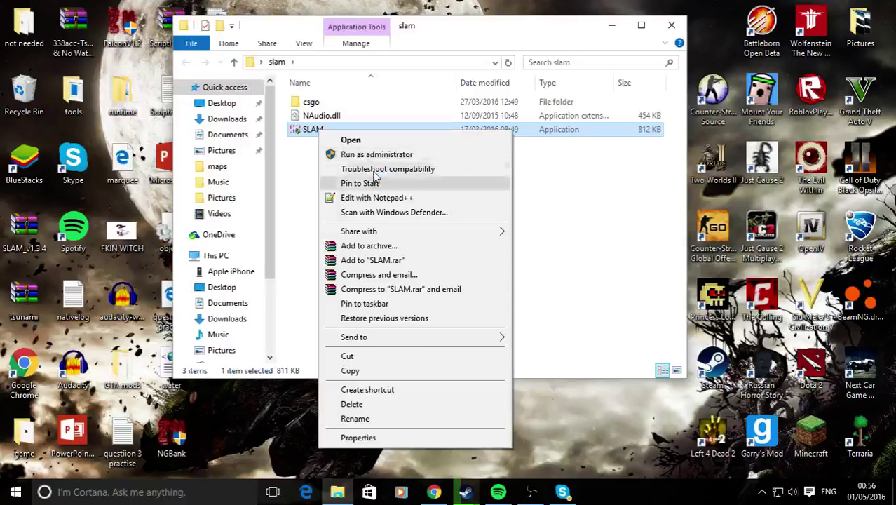
click(377, 156)
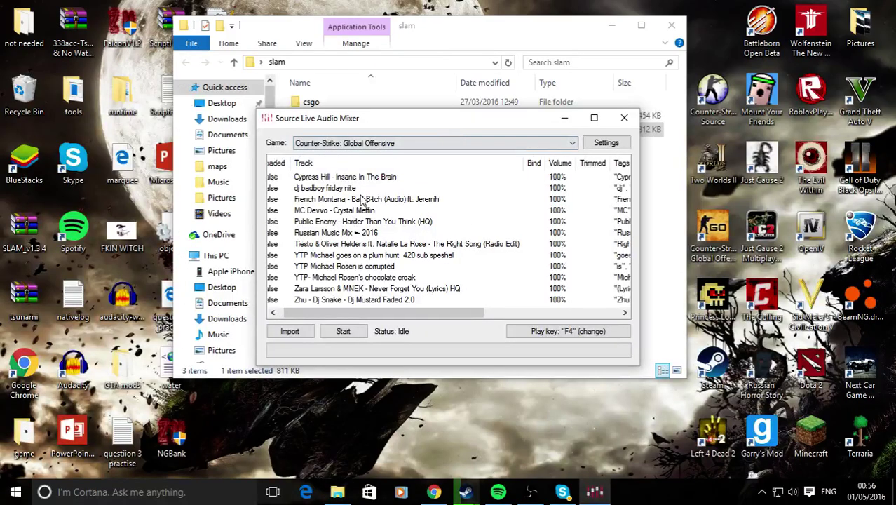
Look over the track list's columns and choose Counter-Strike: Global Offensive as the game
scroll(361, 197, up, 1)
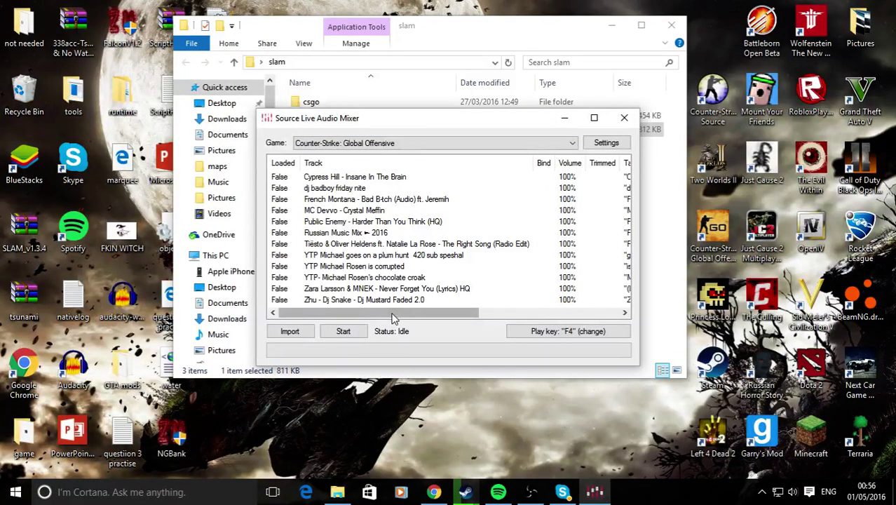
drag(395, 309, 620, 290)
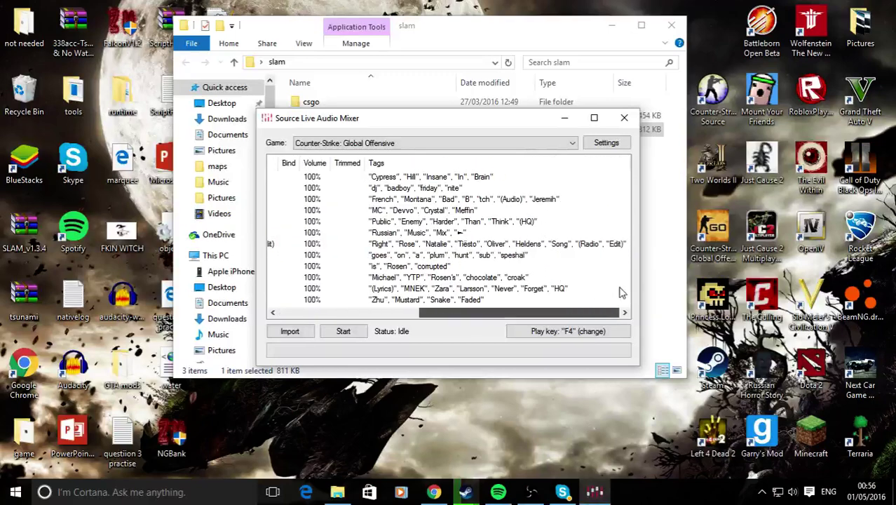
click(500, 149)
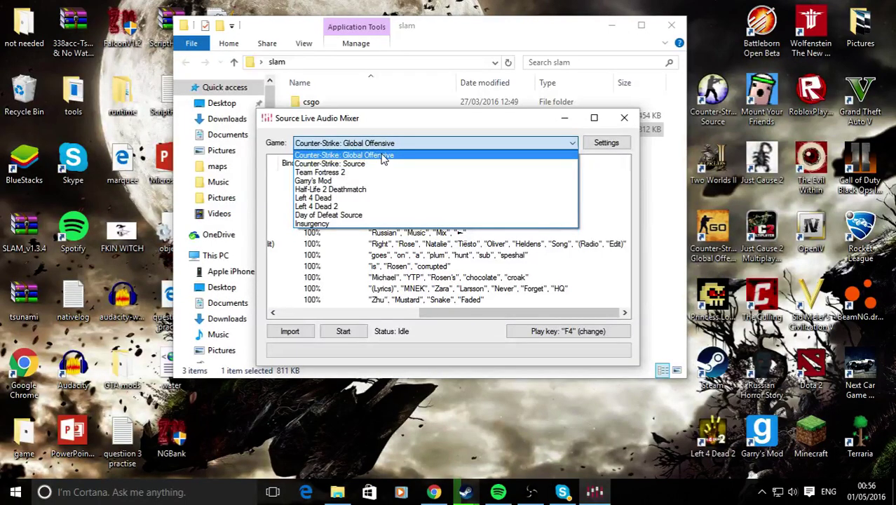
click(383, 158)
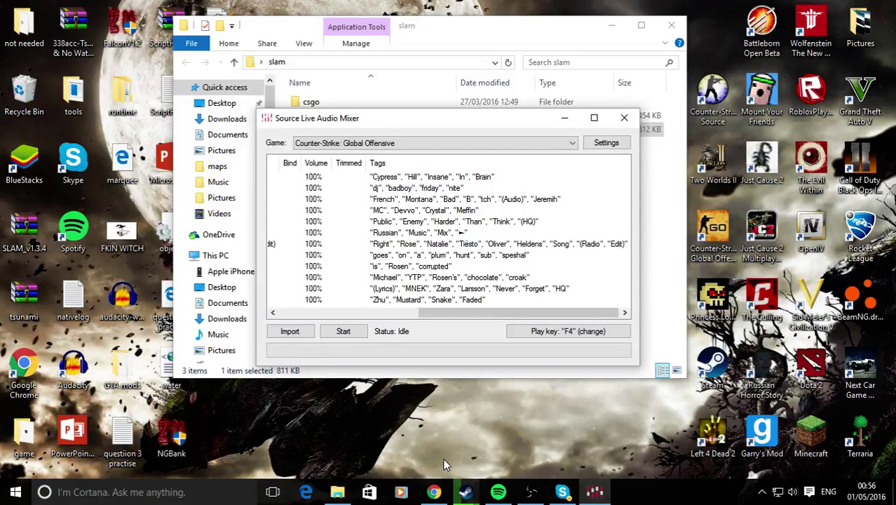
click(436, 491)
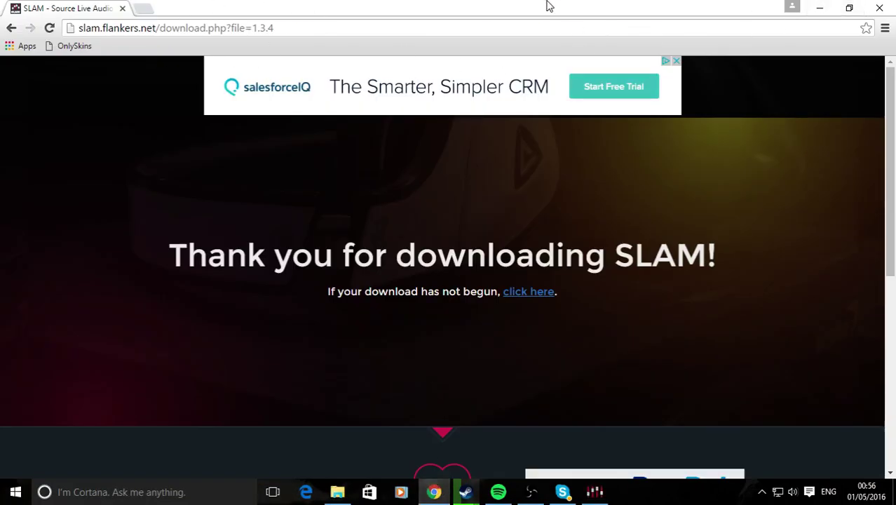
click(820, 9)
drag(893, 484, 6, 6)
click(479, 24)
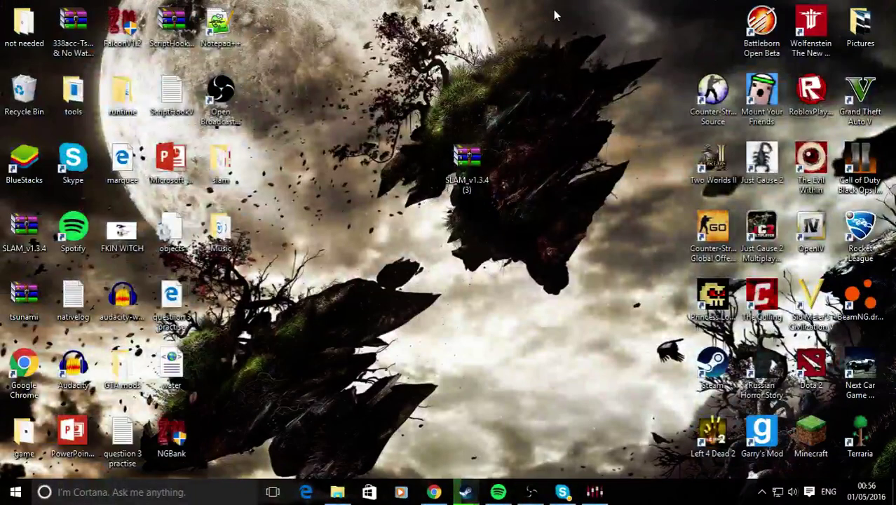
drag(547, 33, 414, 300)
click(405, 301)
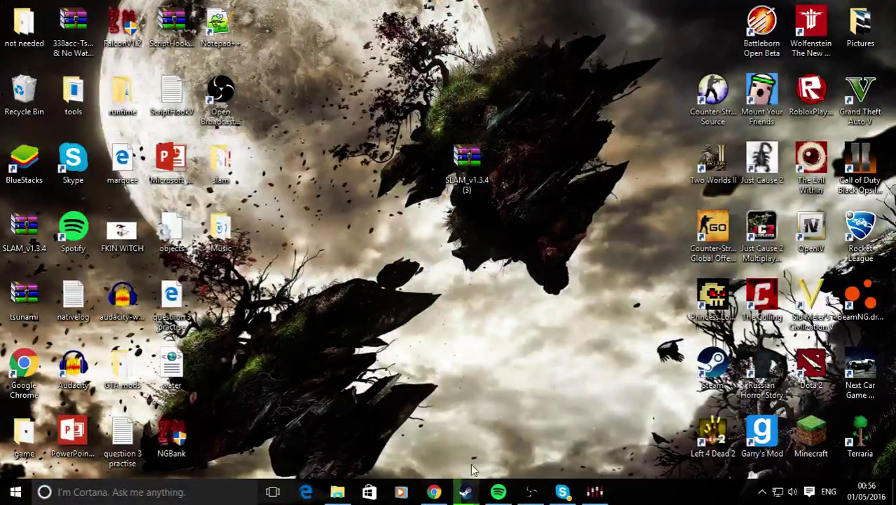
click(435, 493)
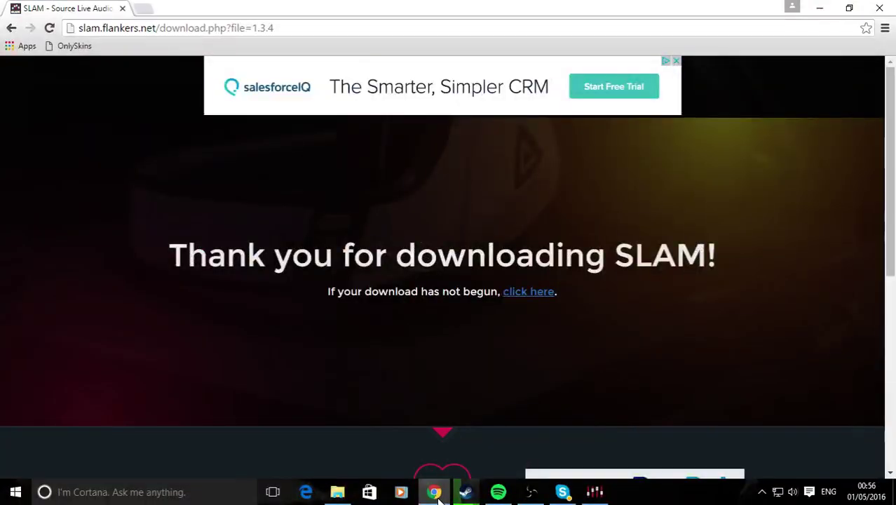
click(435, 493)
click(595, 492)
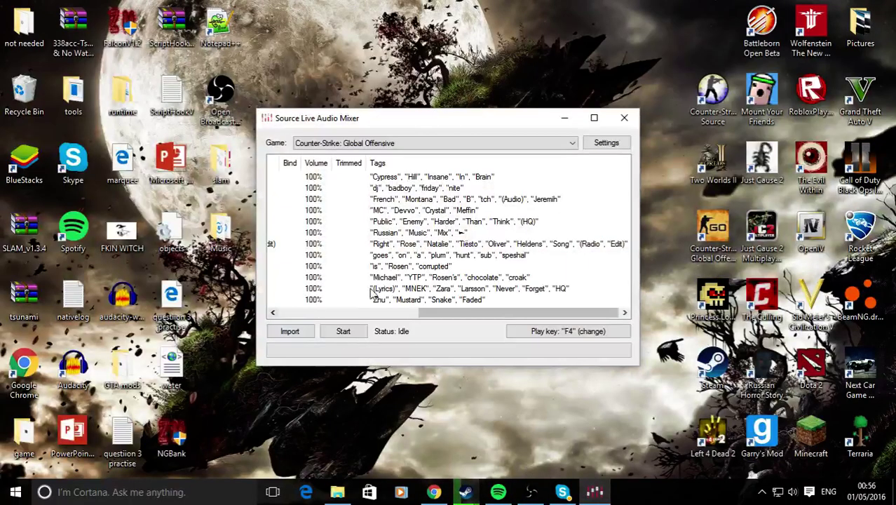
click(451, 18)
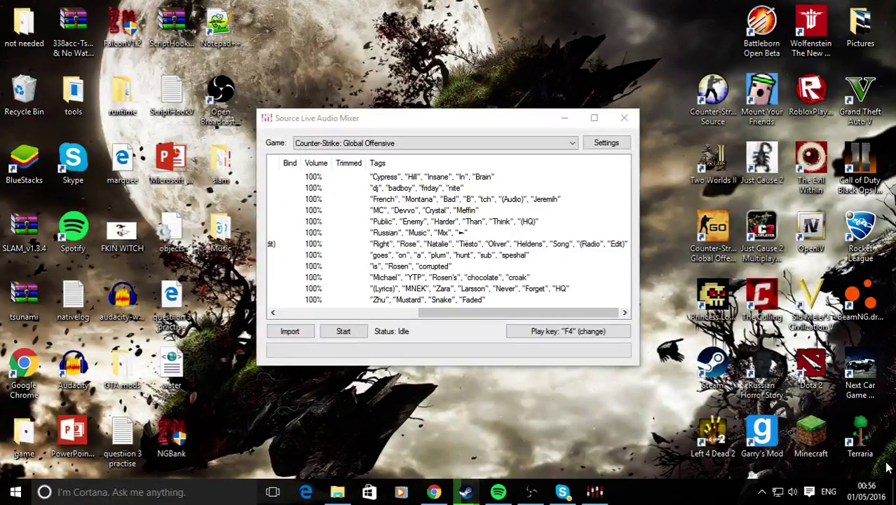
click(288, 332)
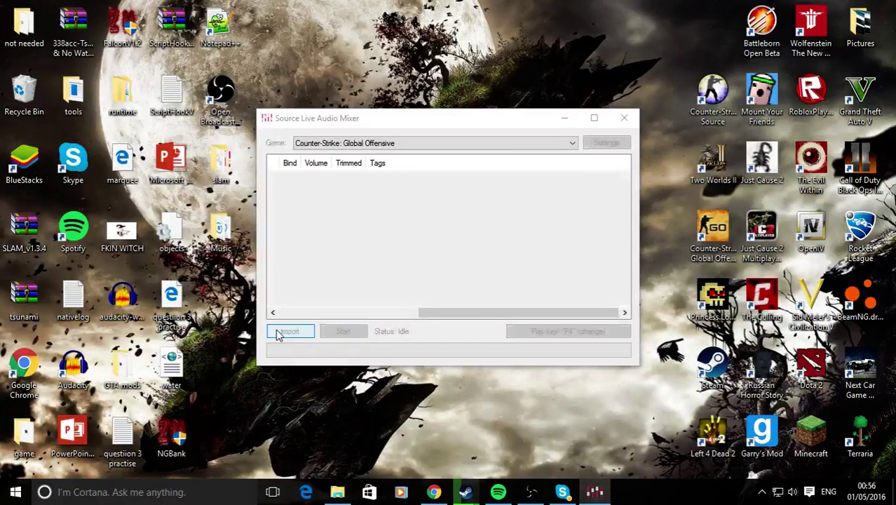
click(281, 237)
click(277, 191)
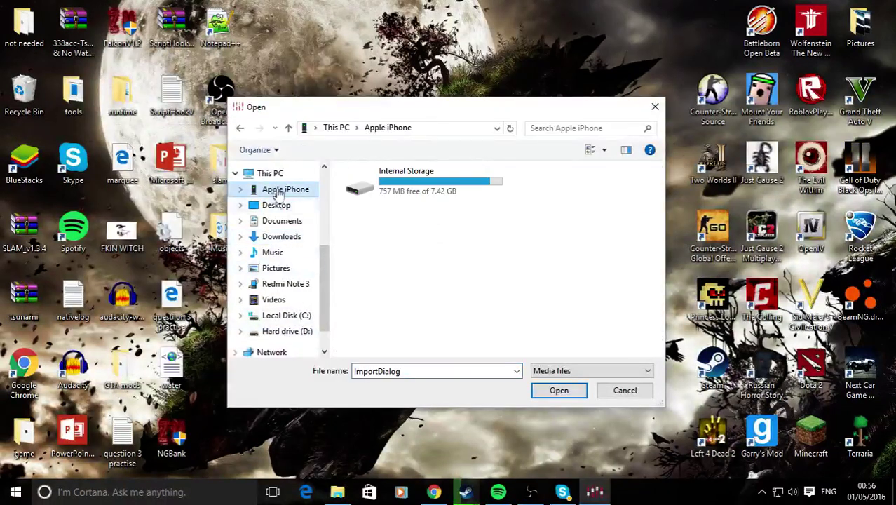
click(281, 220)
click(276, 268)
click(286, 315)
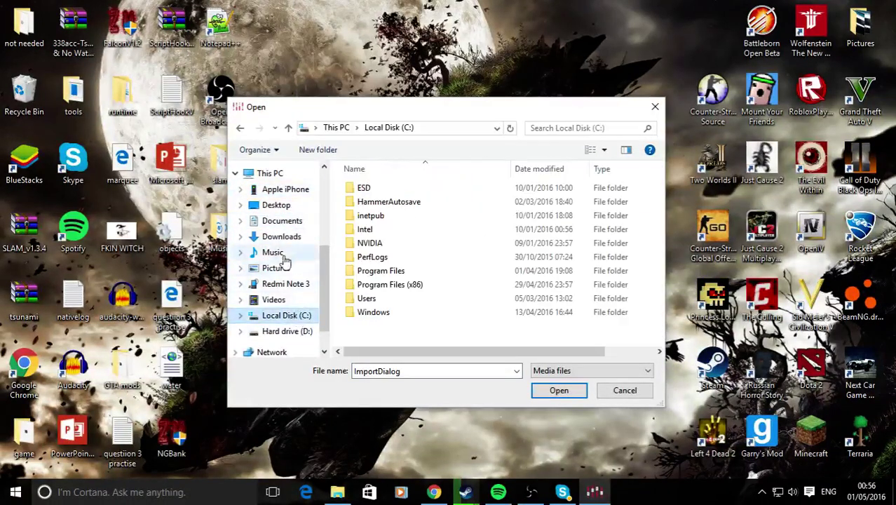
click(284, 206)
click(293, 307)
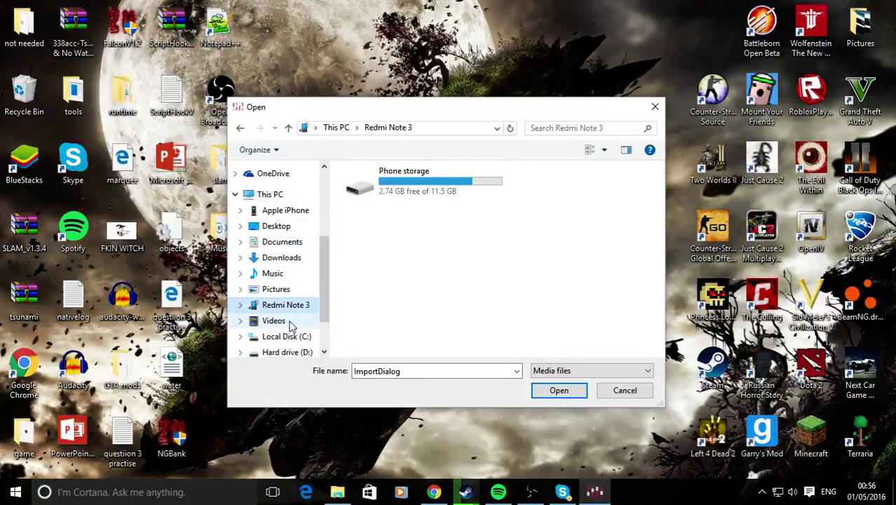
scroll(291, 267, up, 3)
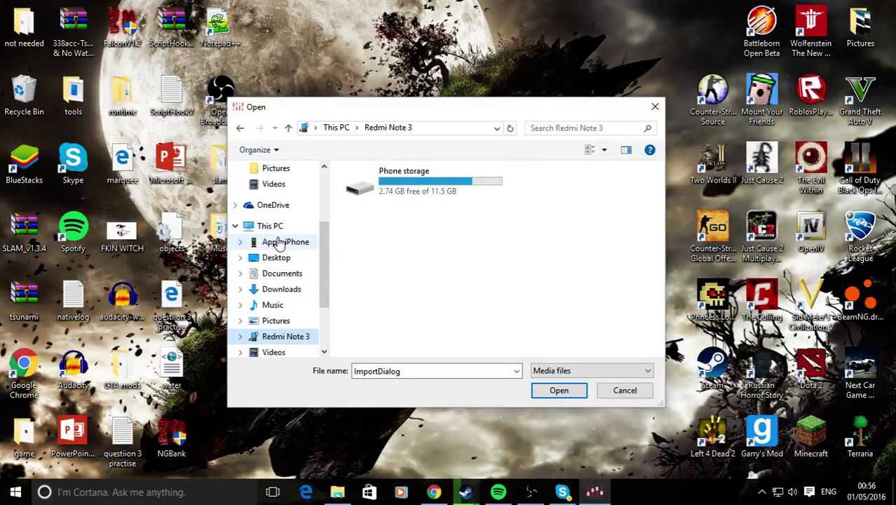
click(285, 241)
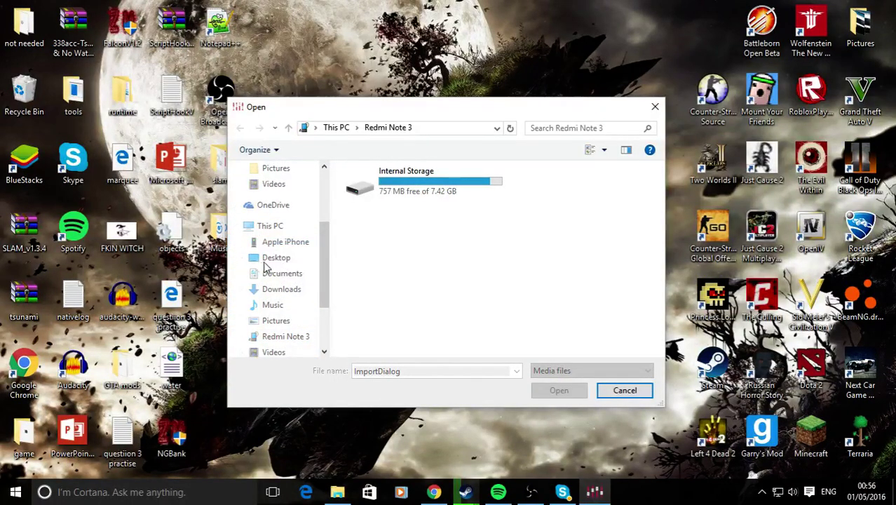
click(654, 109)
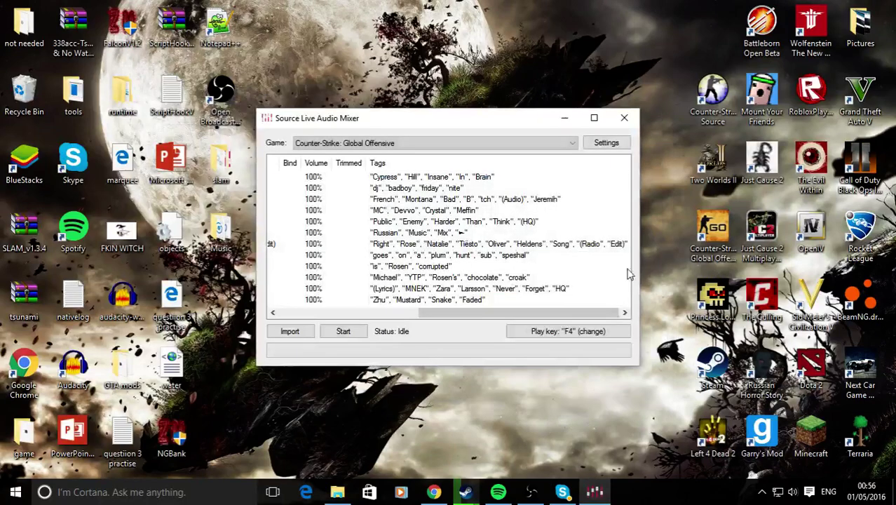
Import the Tiësto & Oliver Heldens track from the desktop's Music folder into the SLAM track list
click(307, 337)
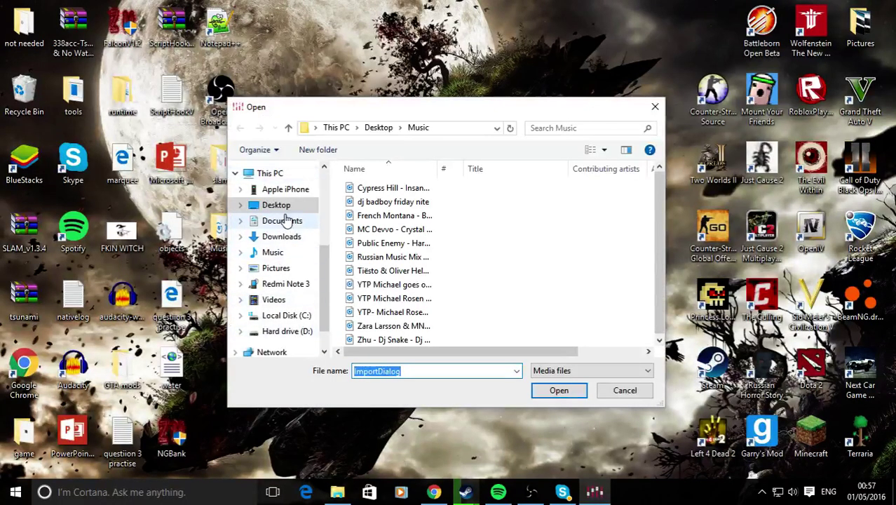
click(283, 206)
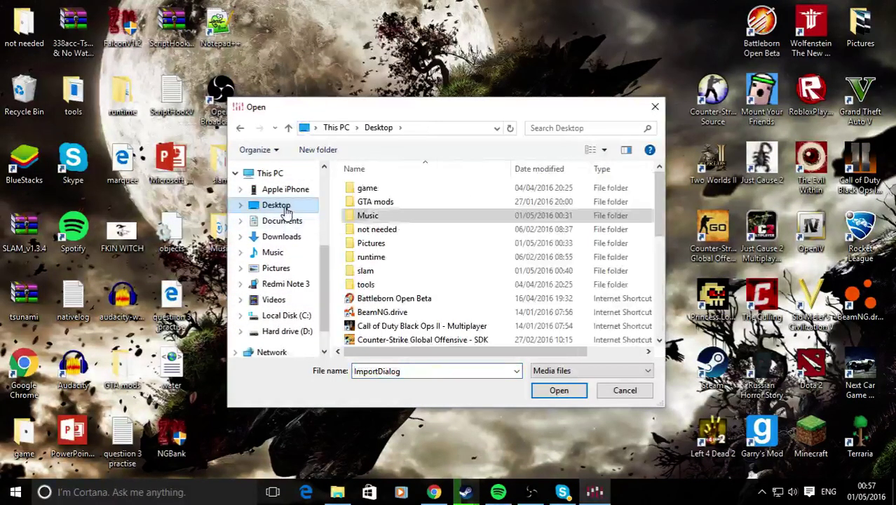
double_click(395, 214)
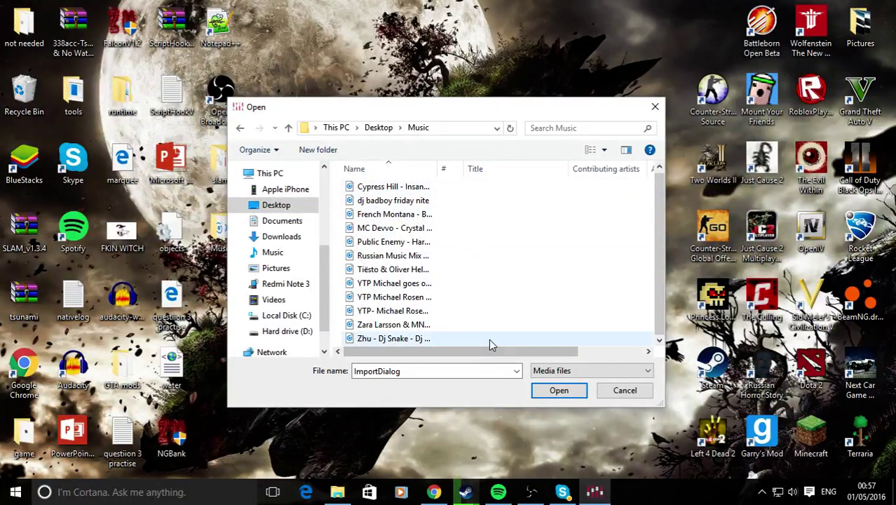
click(403, 340)
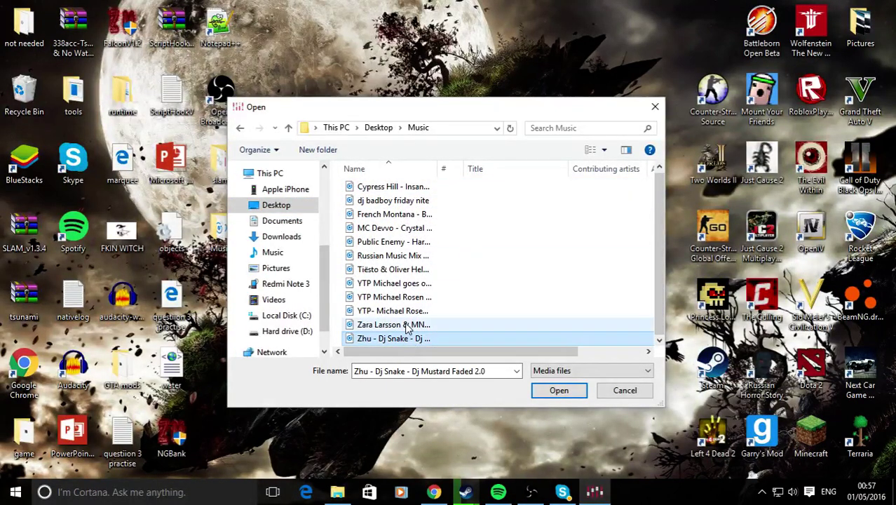
ctrl+click(406, 324)
ctrl+click(411, 311)
ctrl+click(417, 283)
ctrl+click(421, 270)
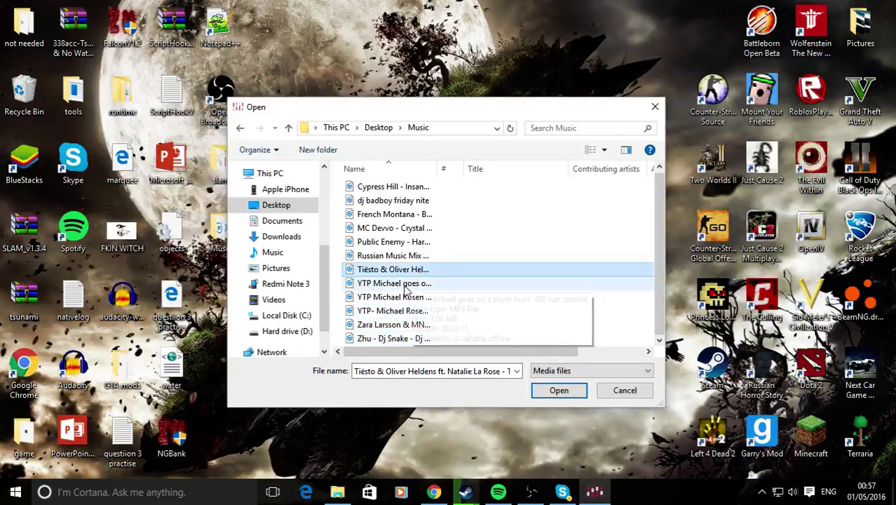
click(554, 390)
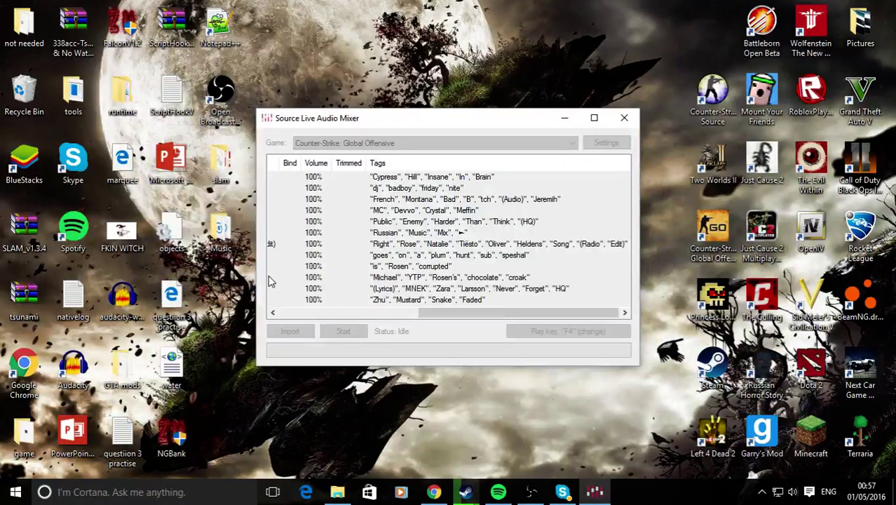
click(474, 290)
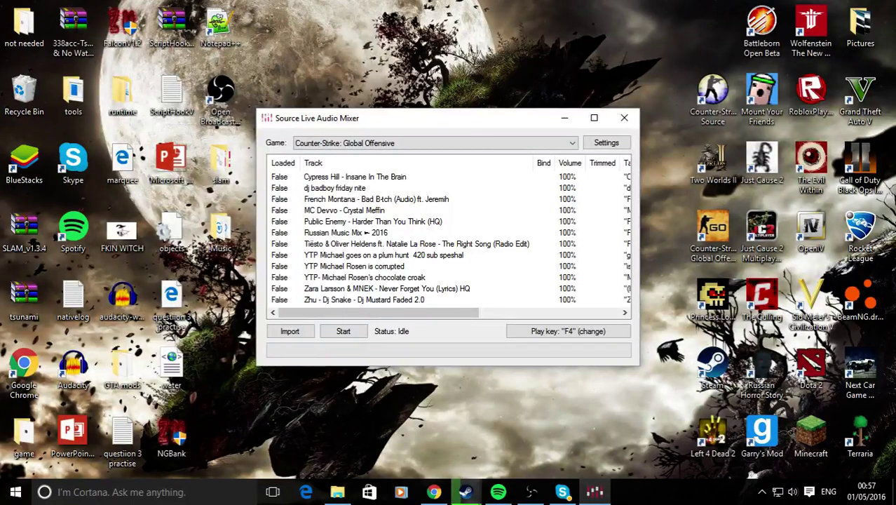
Switch to the Steam library and launch Counter-Strike: Global Offensive
mouse_move(465, 492)
click(449, 468)
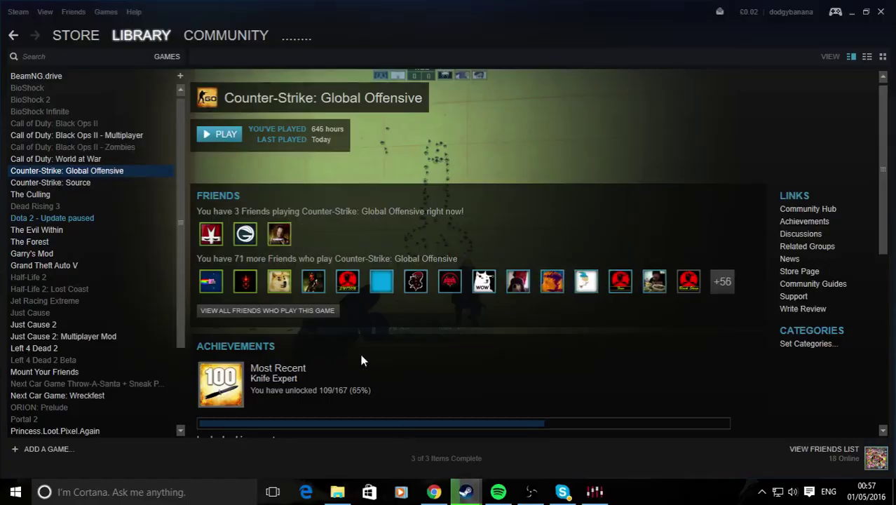
click(227, 140)
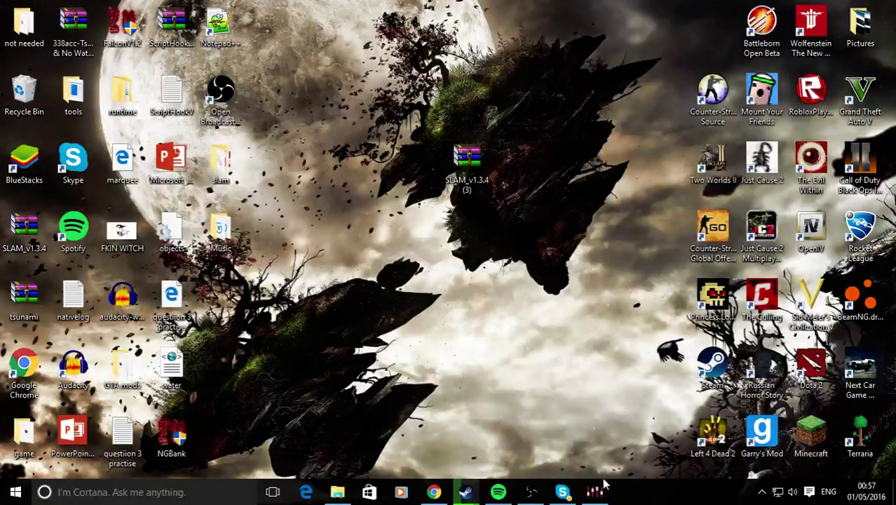
Return to SLAM, look through the keys available as the play key and close the key selector without choosing one
click(595, 492)
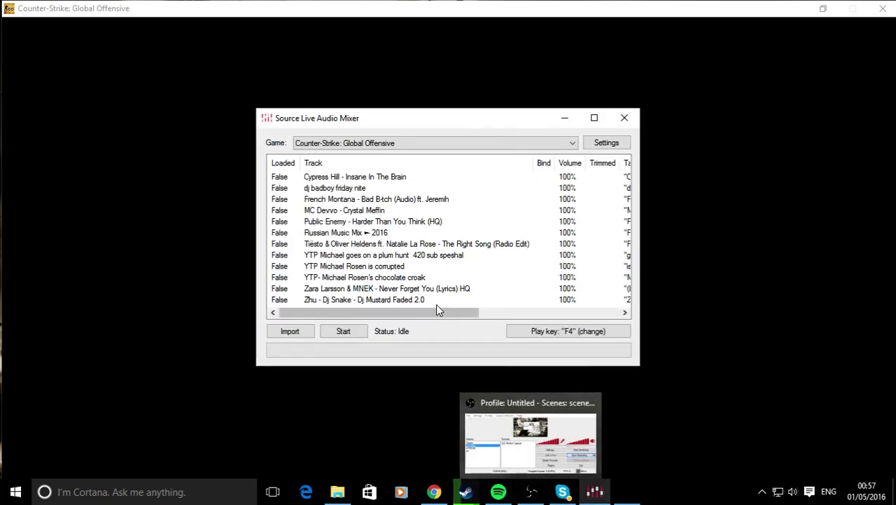
click(529, 332)
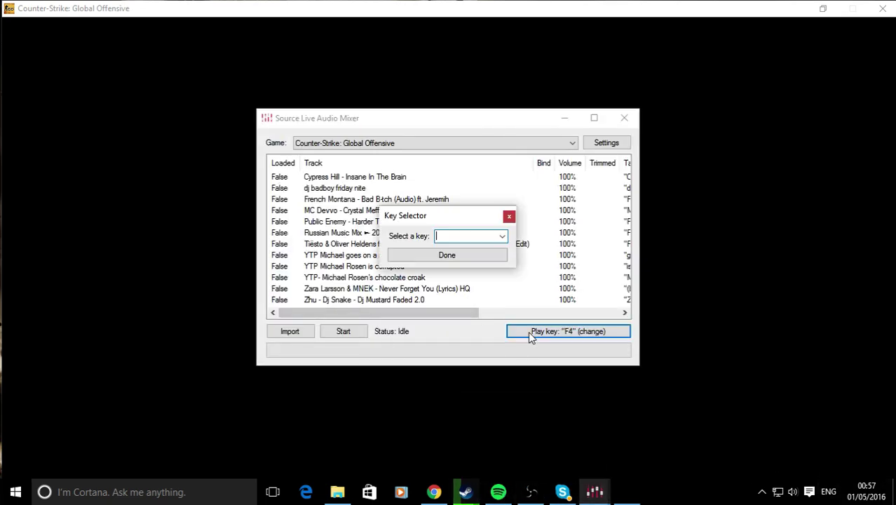
click(502, 236)
scroll(469, 378, down, 10)
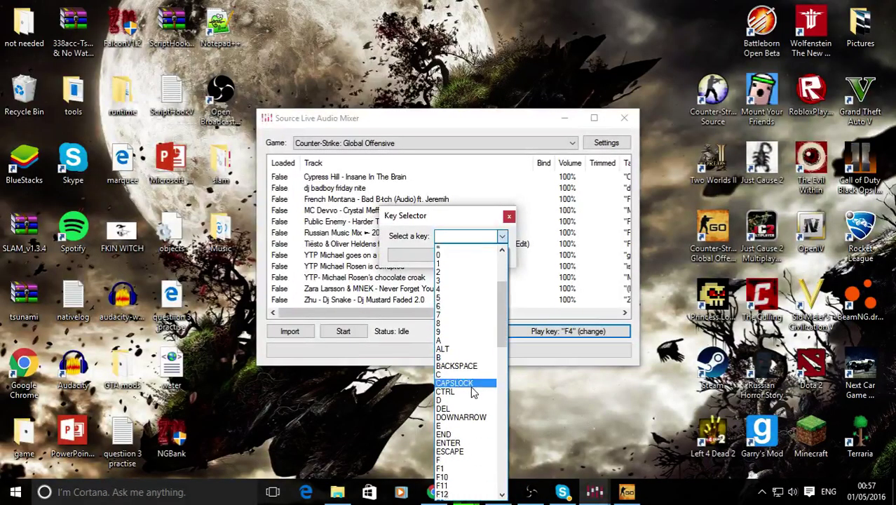
mouse_move(499, 343)
mouse_down()
mouse_move(511, 464)
mouse_move(512, 249)
mouse_move(506, 332)
mouse_up()
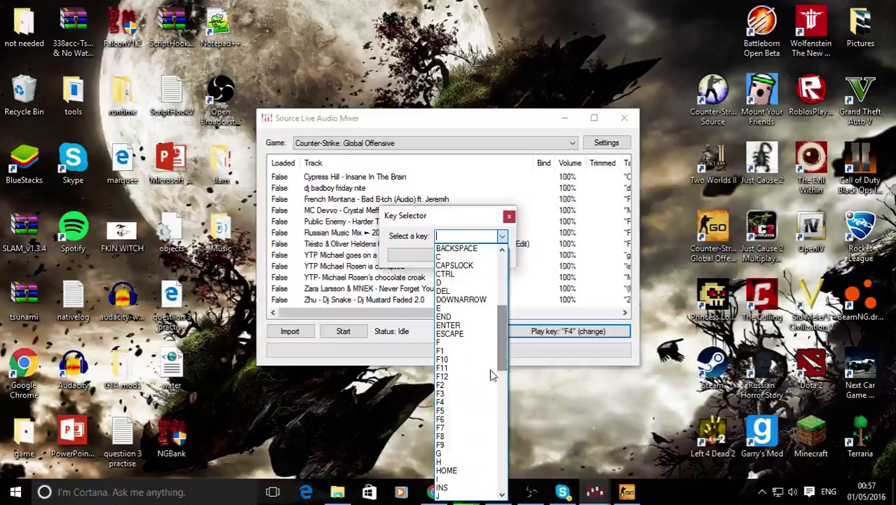
click(510, 219)
click(509, 218)
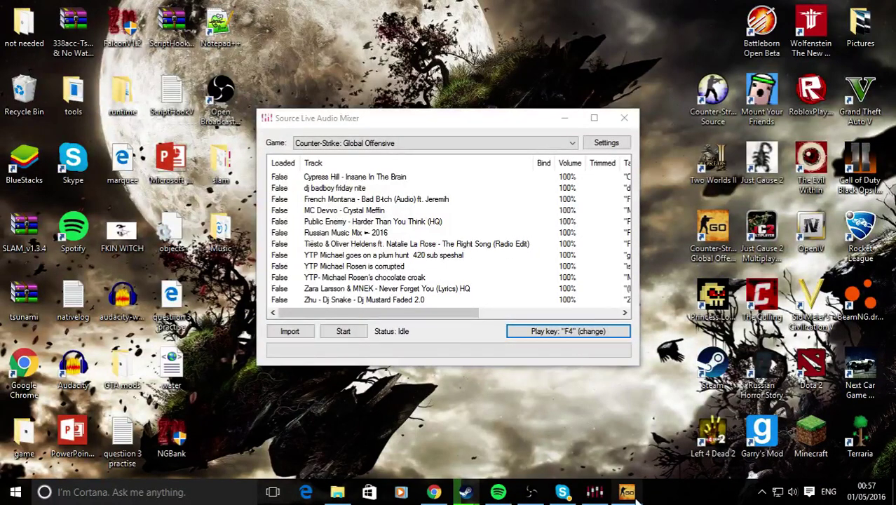
Switch to Counter-Strike: Global Offensive, close the console and open the game settings
mouse_move(628, 493)
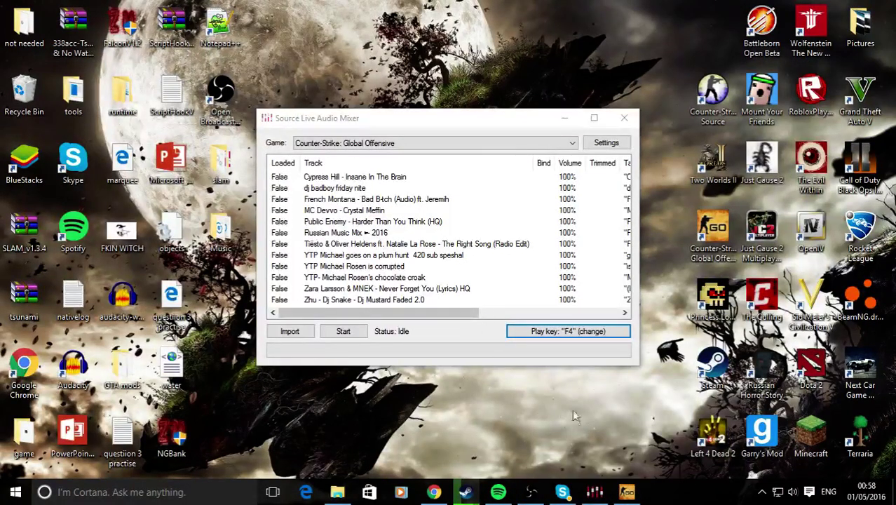
click(626, 491)
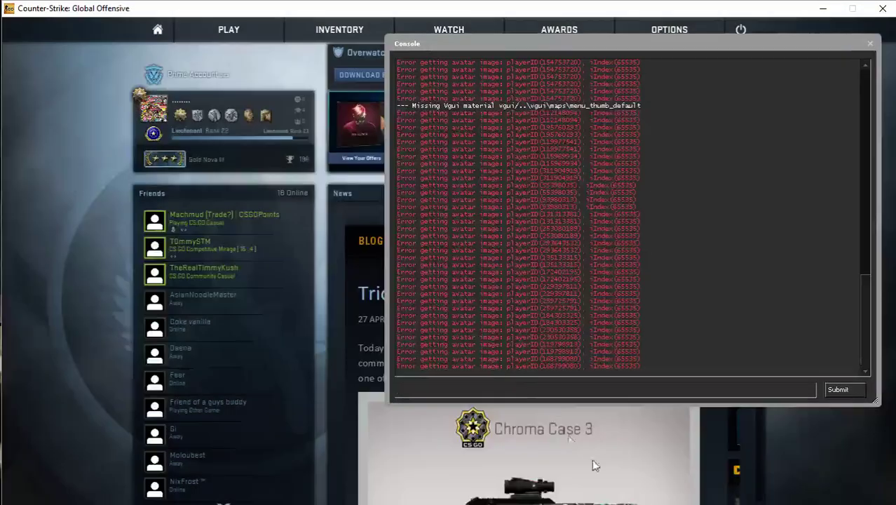
click(871, 44)
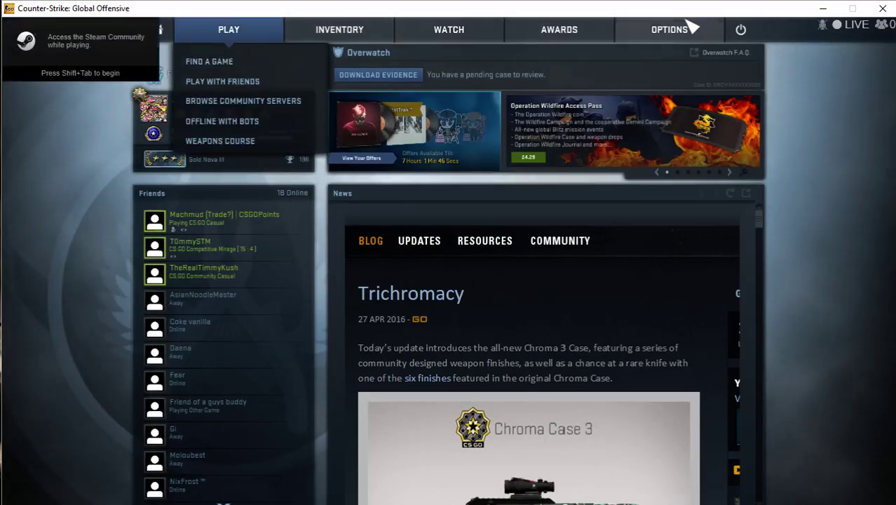
mouse_move(684, 30)
click(666, 114)
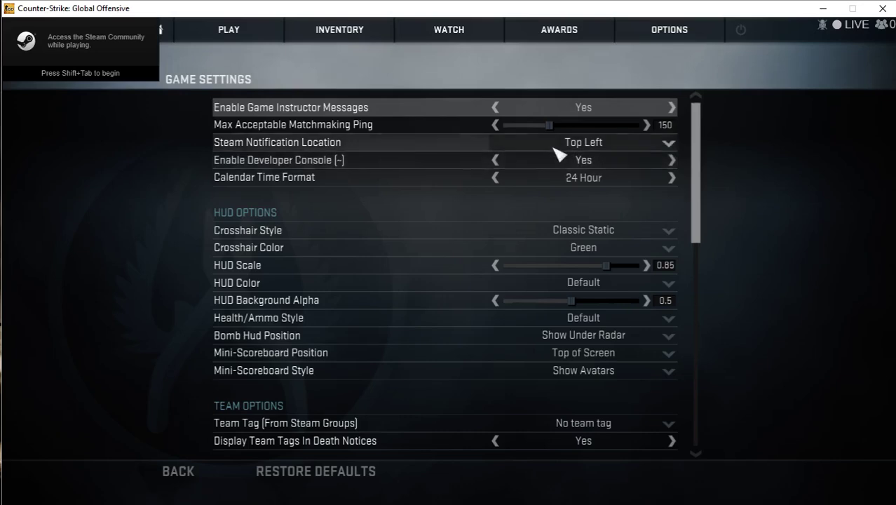
Leave the game window and mute Counter-Strike: Global Offensive in the Windows volume mixer
key(alt+Tab)
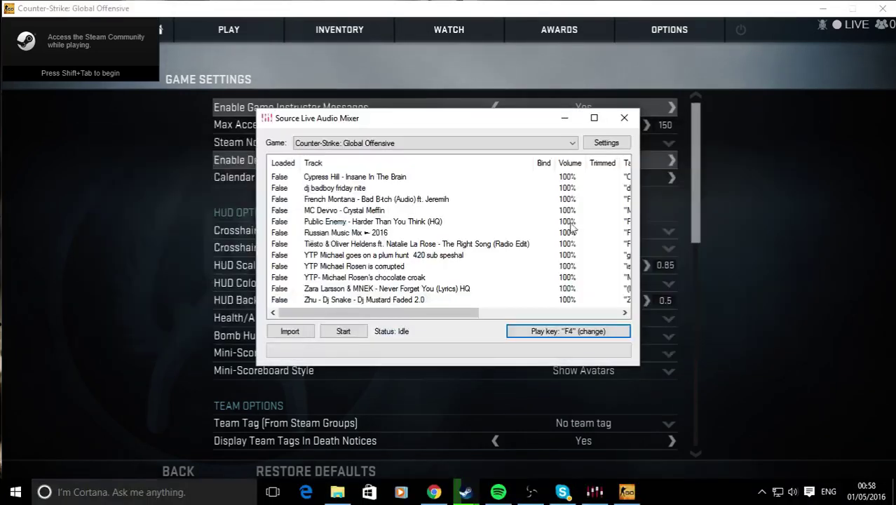
right_click(792, 492)
click(796, 418)
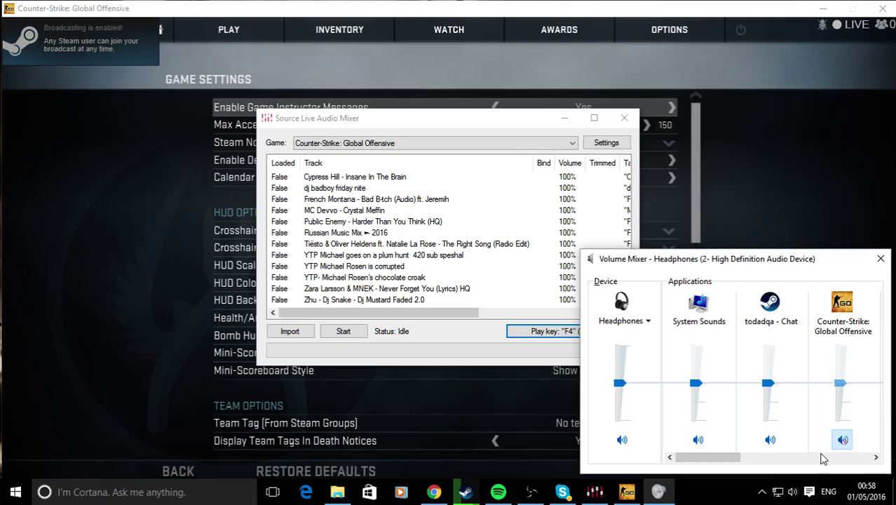
Return to the game, set Enable Developer Console to Yes and leave the game settings
click(536, 423)
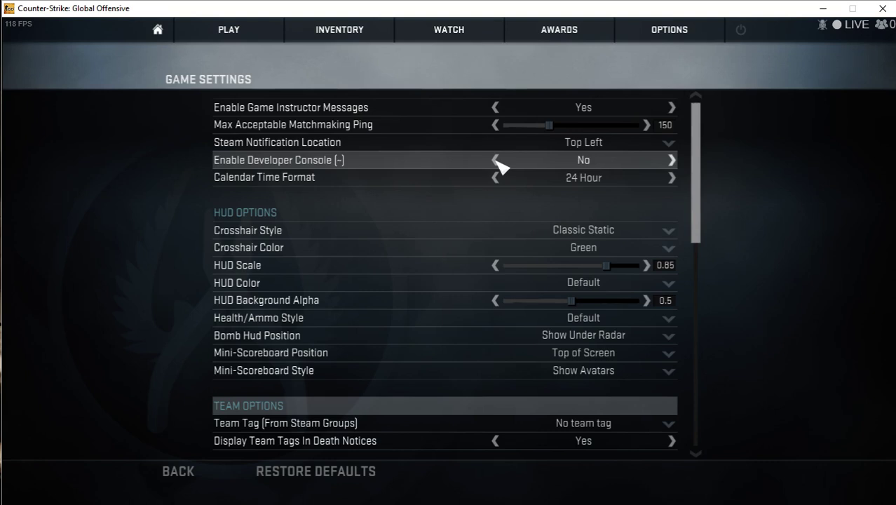
click(673, 161)
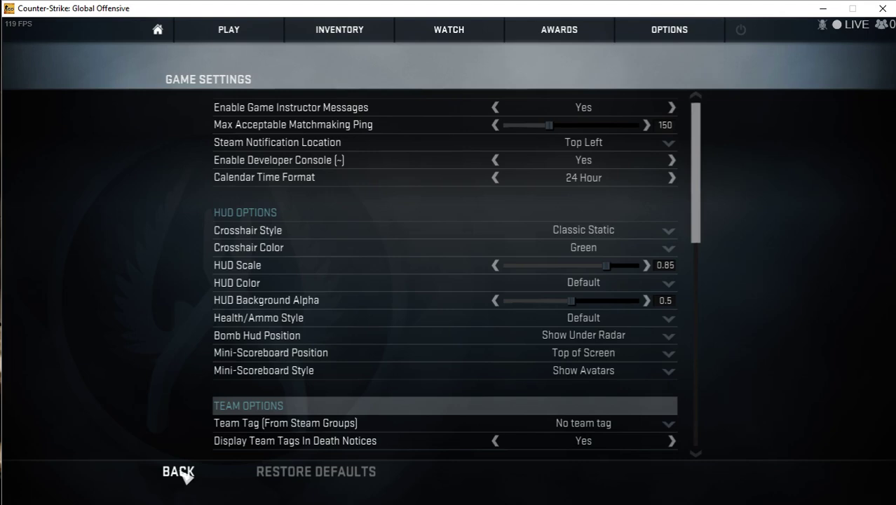
click(185, 475)
Browse the community servers, join the one running surf_rebel_resistance_njv and enter the Terrorist team
click(228, 30)
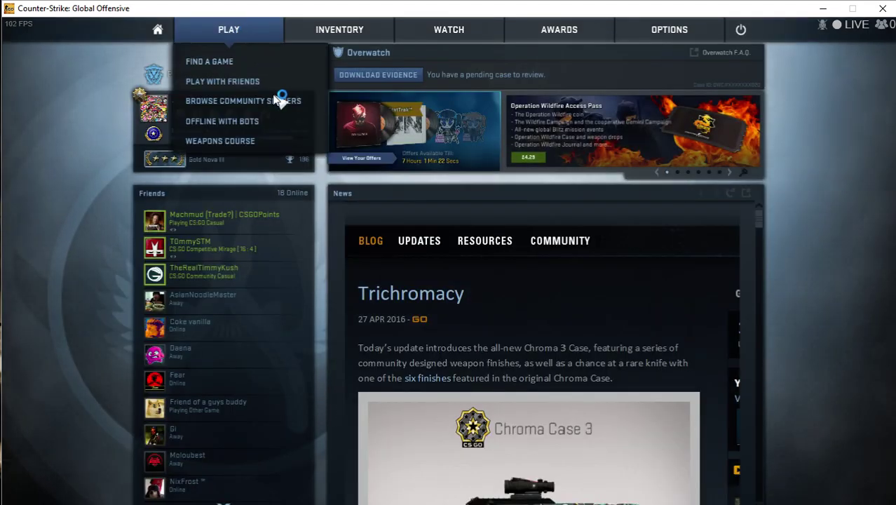
click(279, 100)
double_click(266, 153)
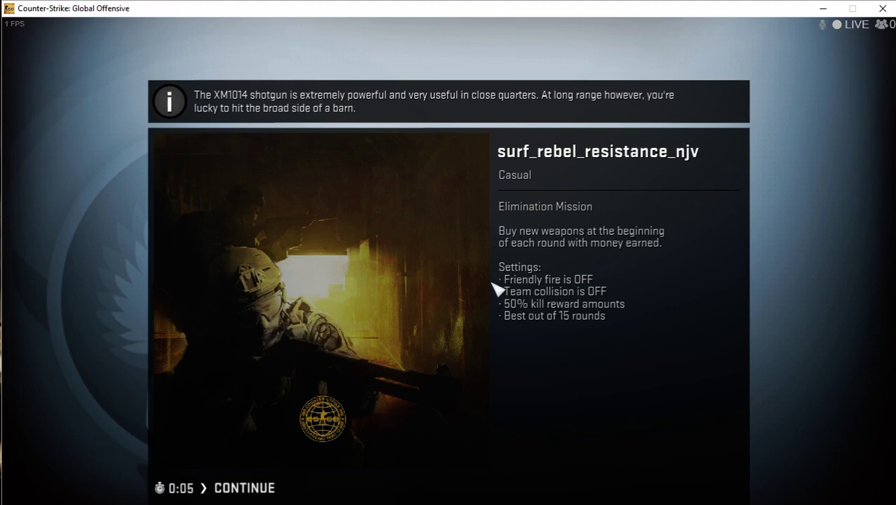
key(Return)
key(Return)
click(582, 428)
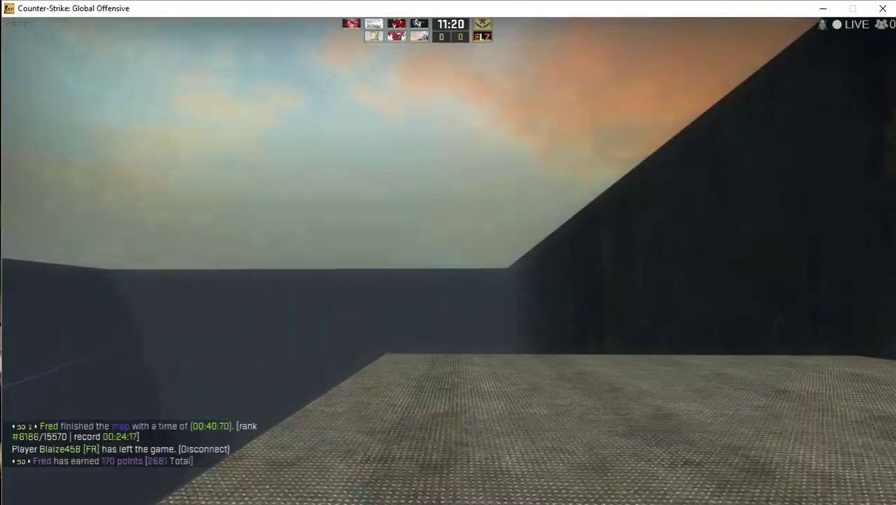
Switch to SLAM, start the audio mixer and return to the running match
key(alt+Tab)
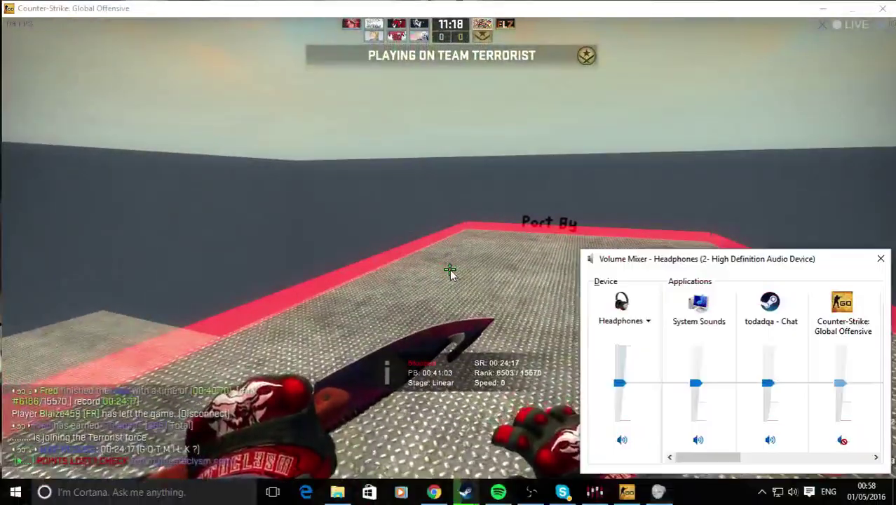
click(595, 492)
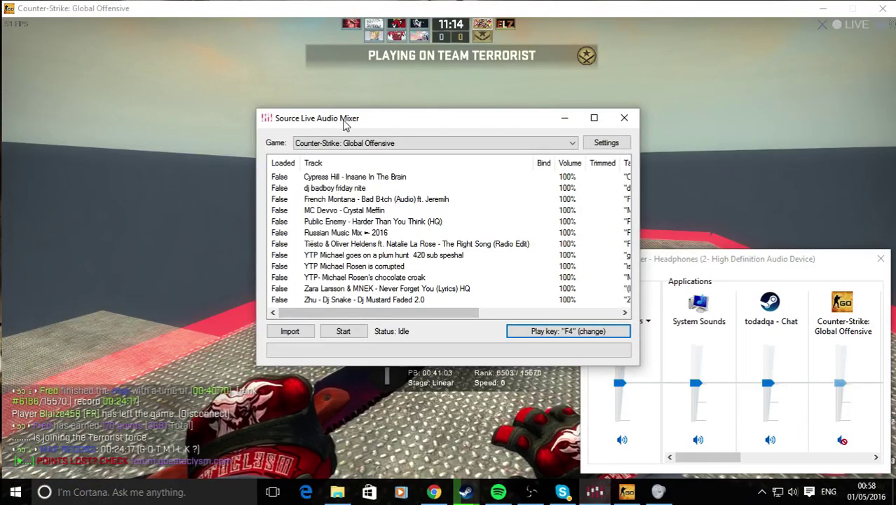
click(343, 331)
click(199, 12)
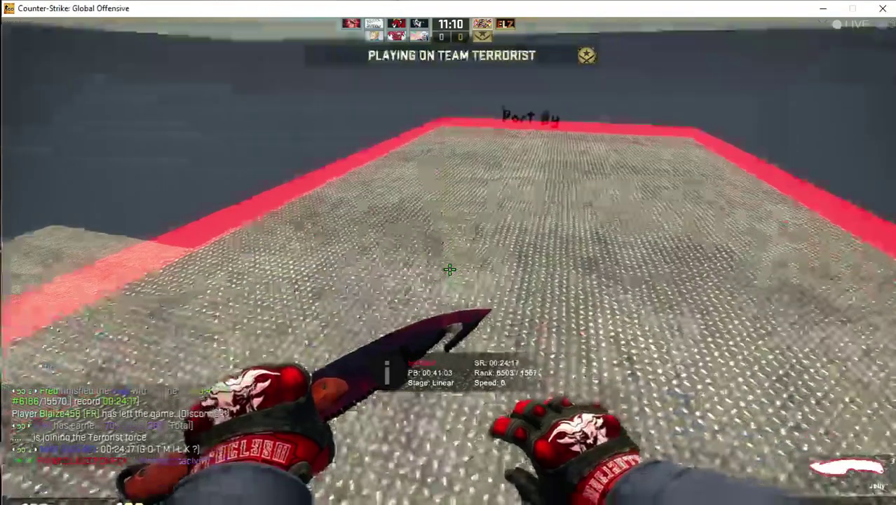
Leave the game window, lower Counter-Strike: Global Offensive's level in the Windows volume mixer and return to the match
key(alt+Tab)
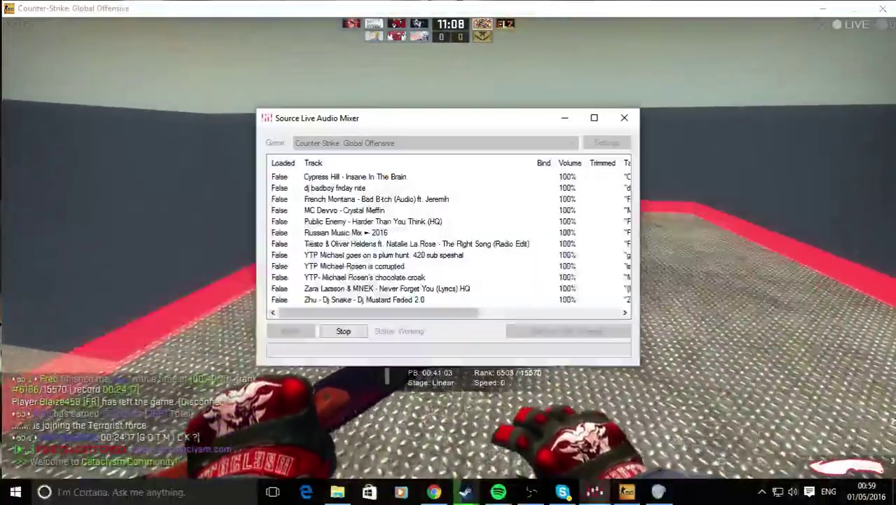
right_click(793, 491)
click(779, 418)
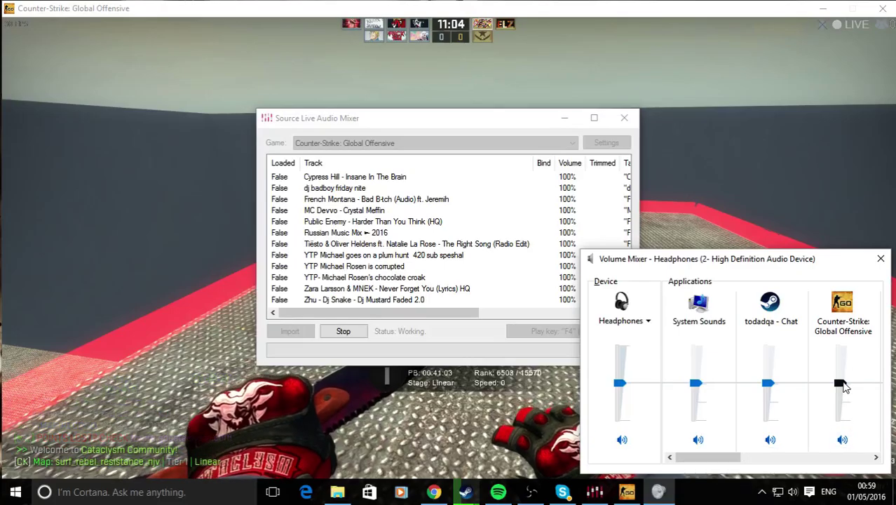
key(alt+Tab)
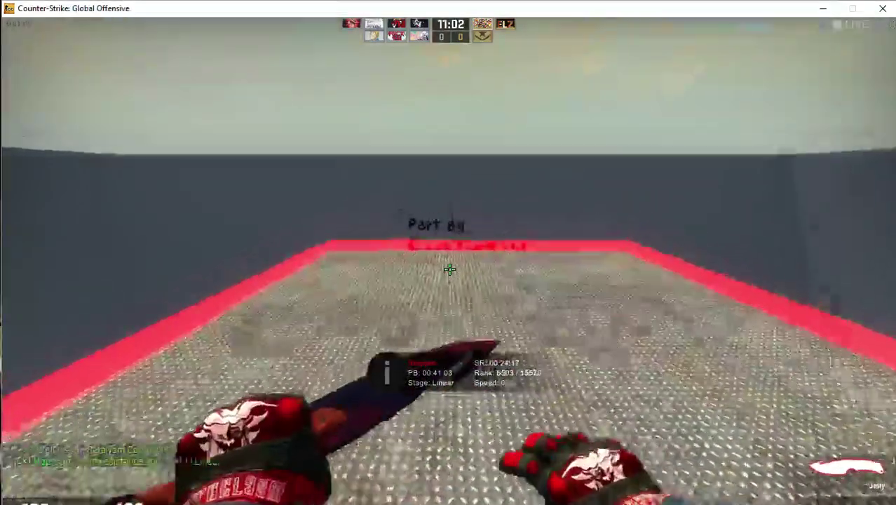
key(w)
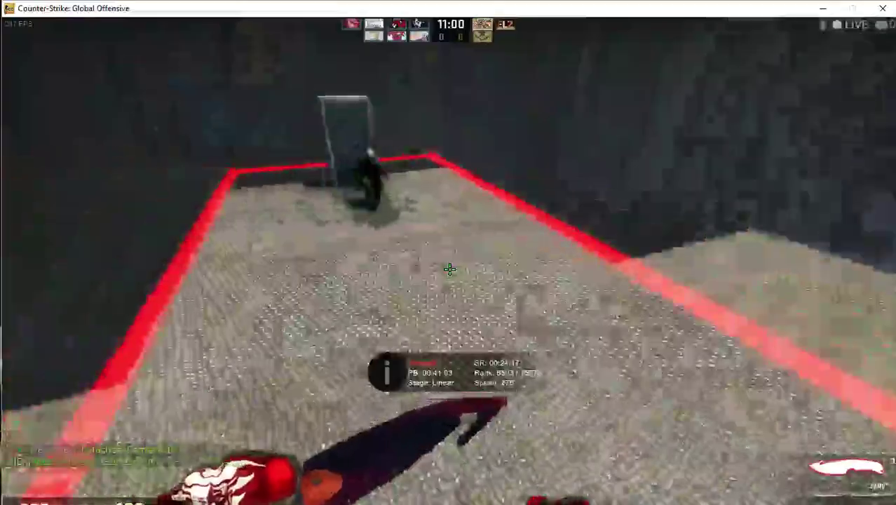
key(a)
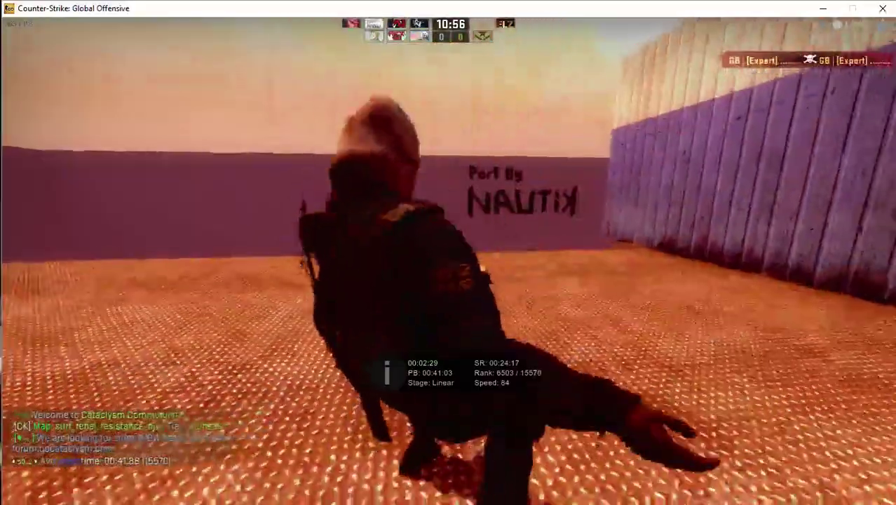
Open the developer console, run exec slam and list the available tracks with the la command
key(grave)
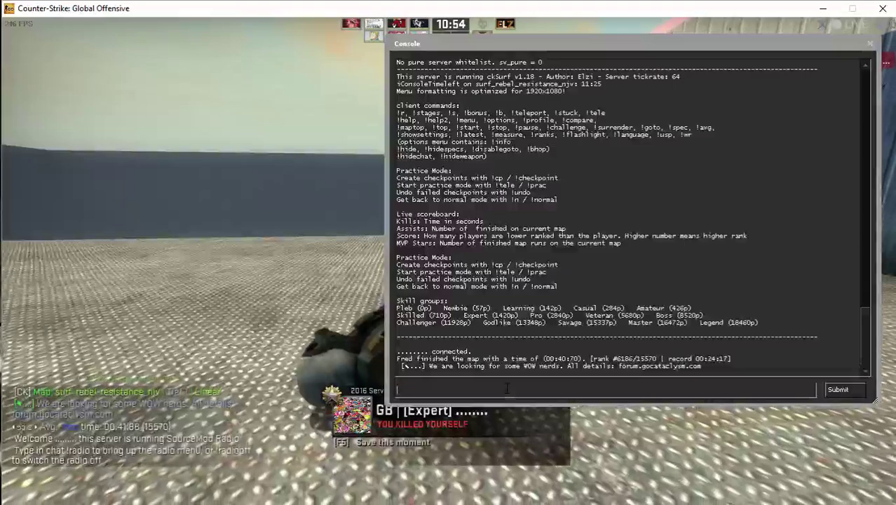
text(ex)
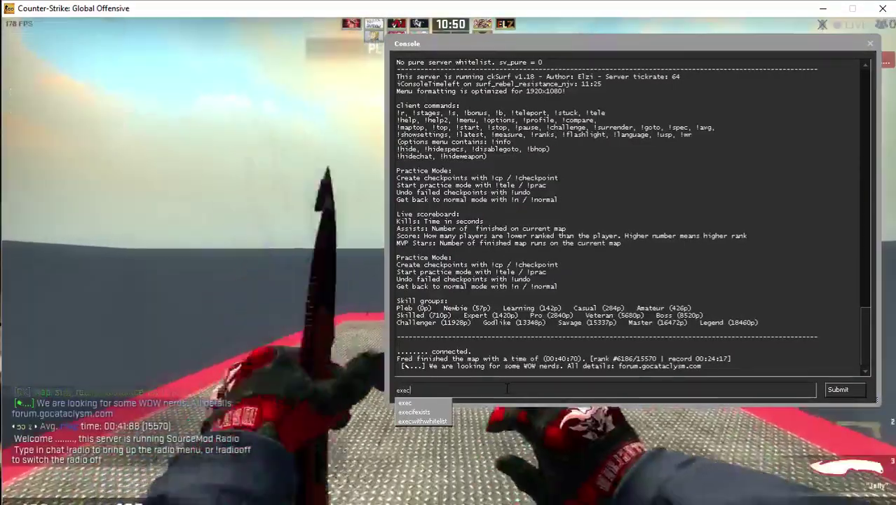
text(ec)
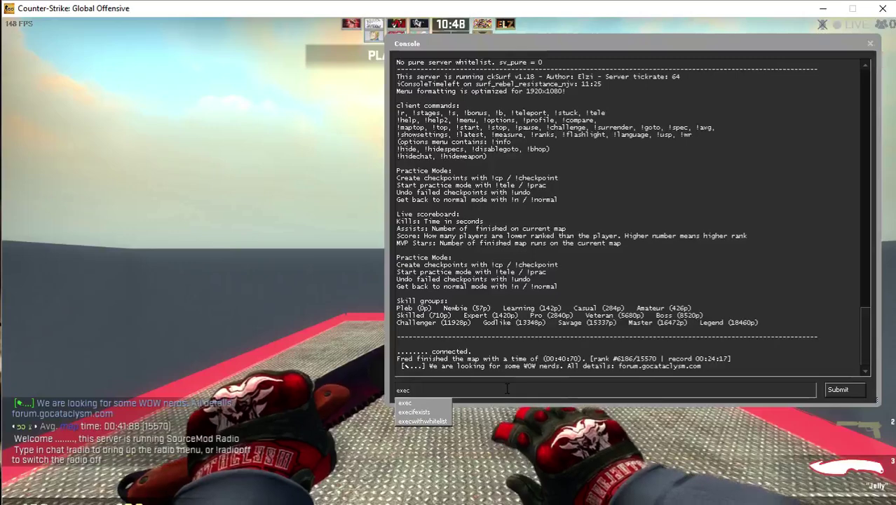
text( slam)
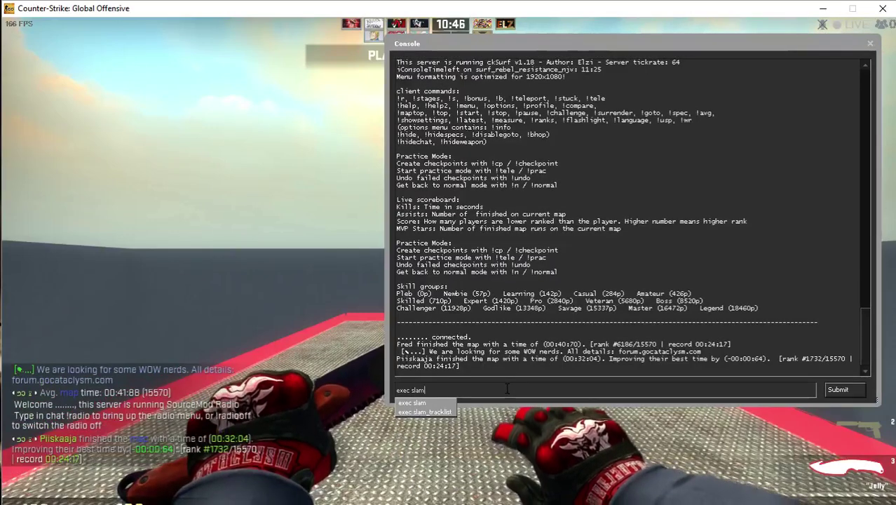
key(Return)
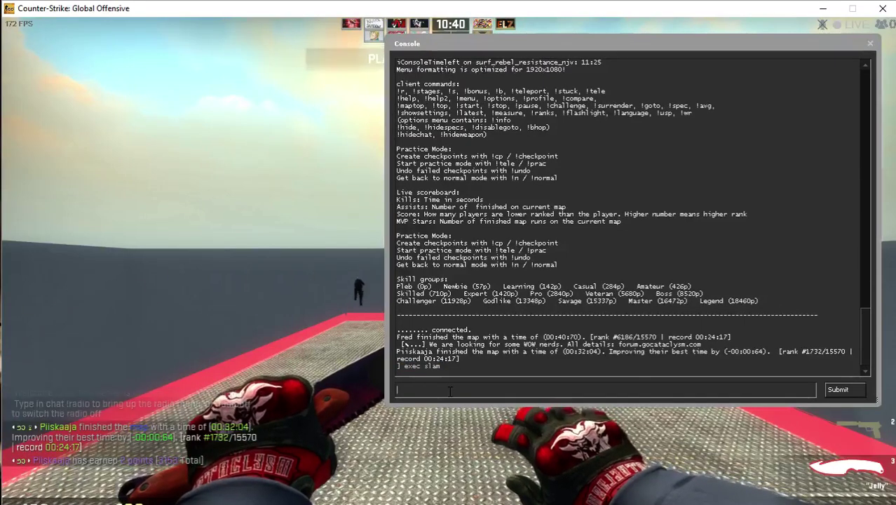
text(la)
key(Return)
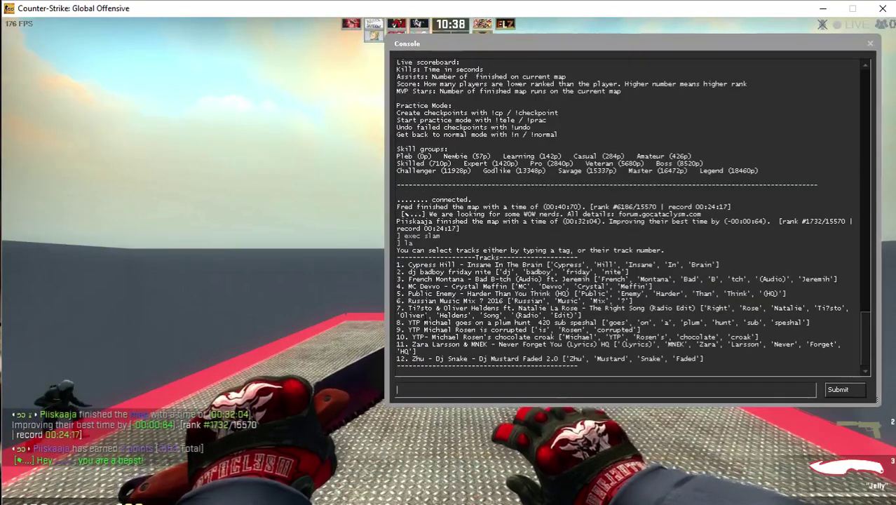
Load track 5, Public Enemy - Harder Than You Think (HQ), by its number and close the console
drag(397, 264, 481, 350)
click(481, 338)
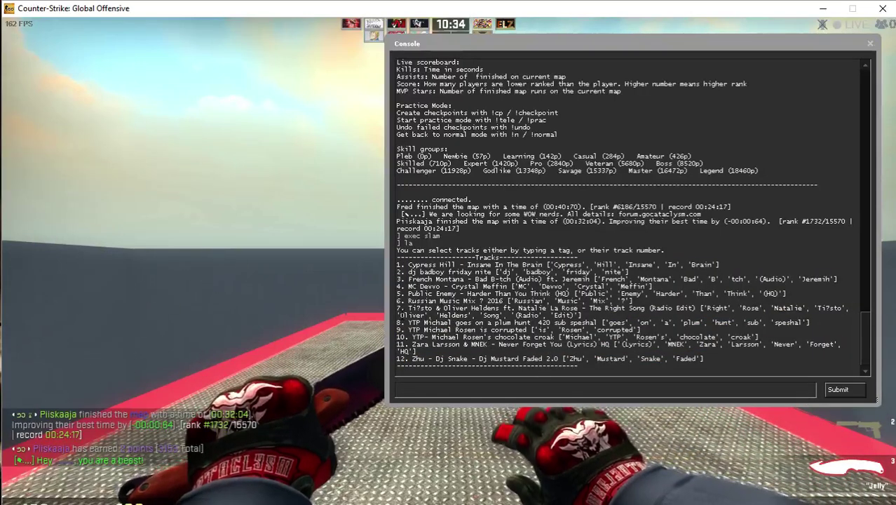
drag(409, 294, 531, 293)
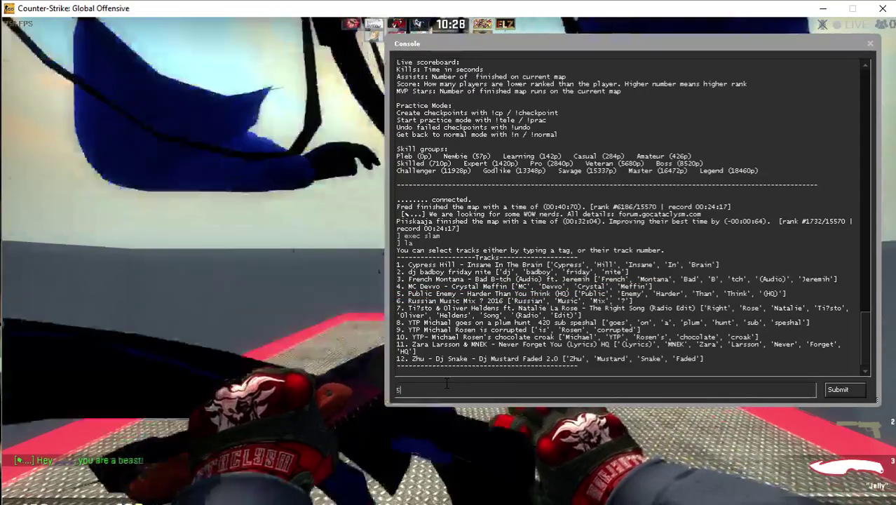
text(5)
key(Return)
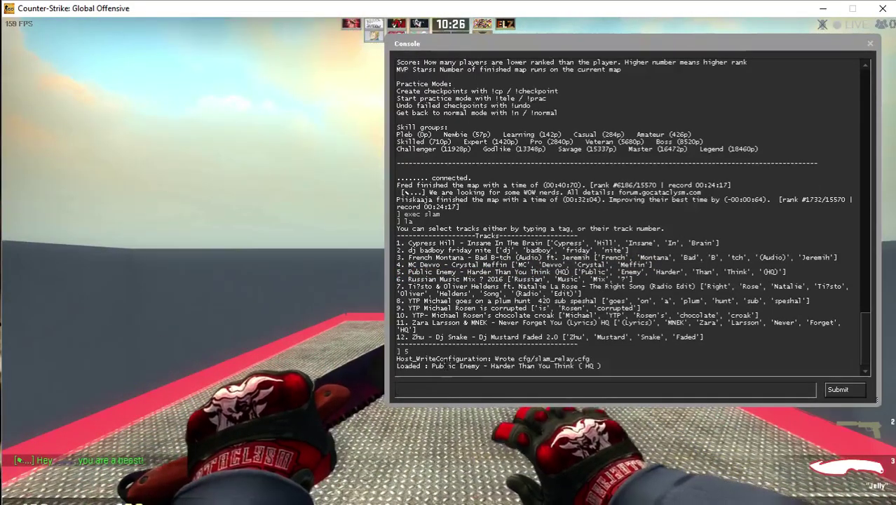
drag(433, 364, 504, 362)
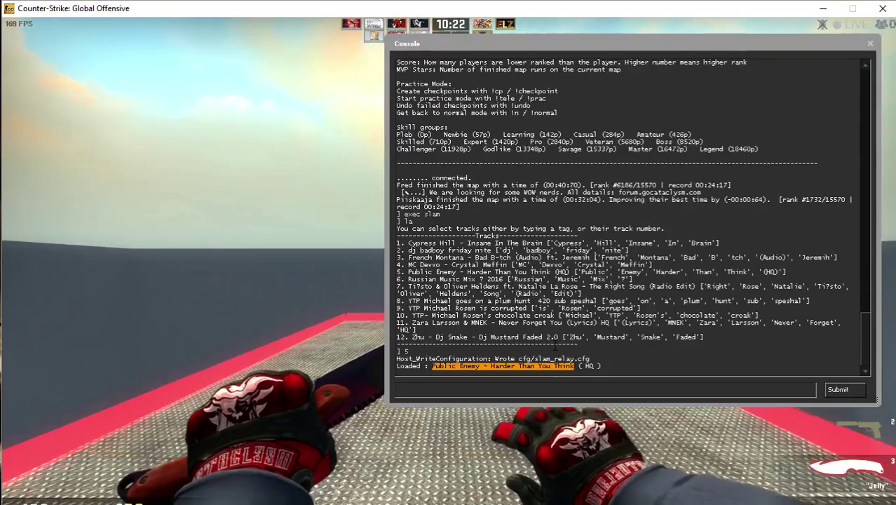
key(grave)
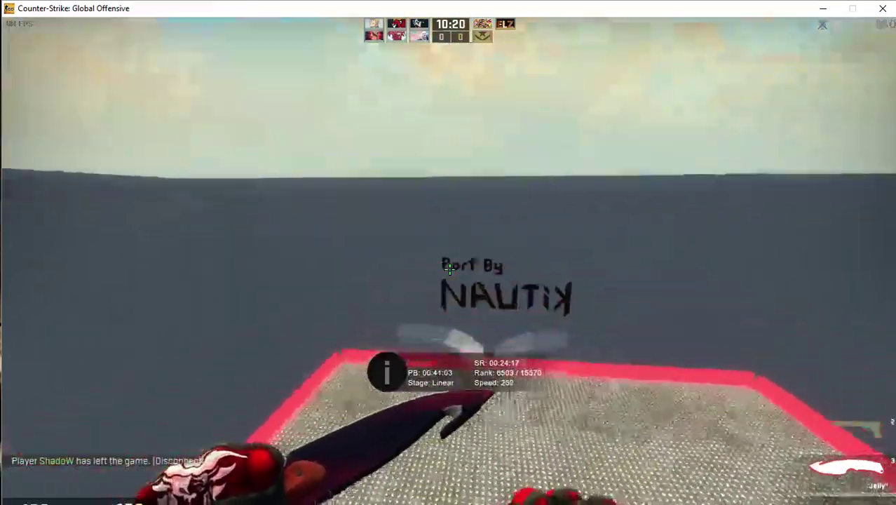
key(w)
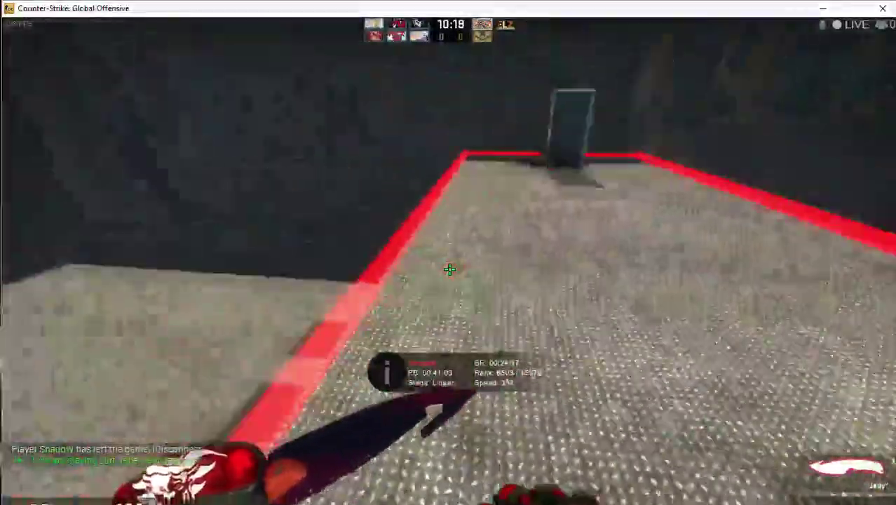
key(a)
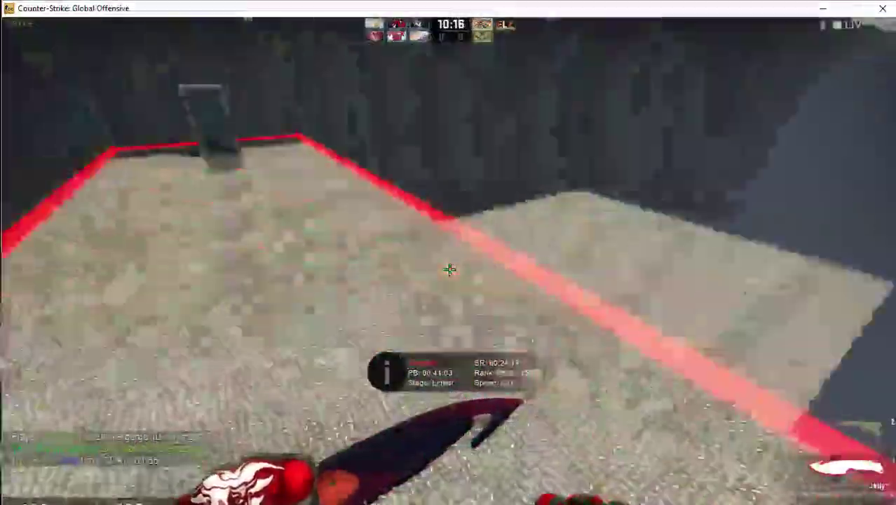
key(d)
key(a)
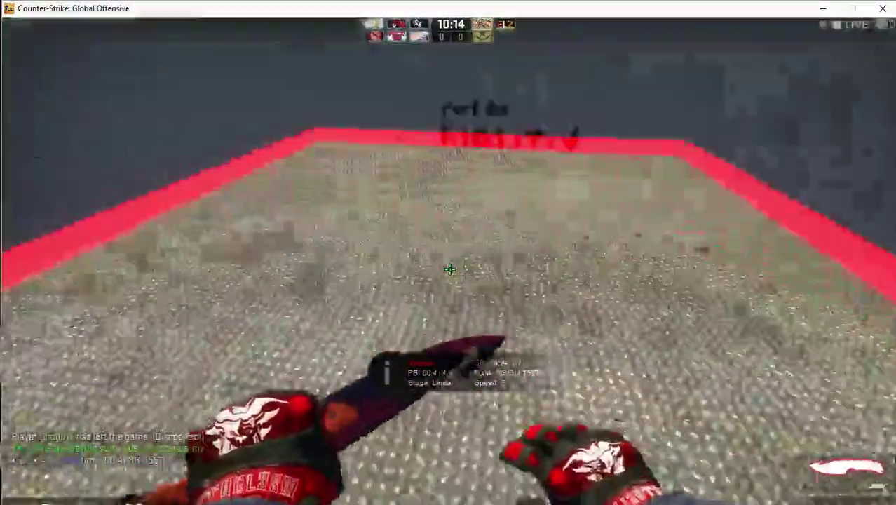
Switch to the Source Live Audio Mixer window to check its play key and return to the match
key(alt+Tab)
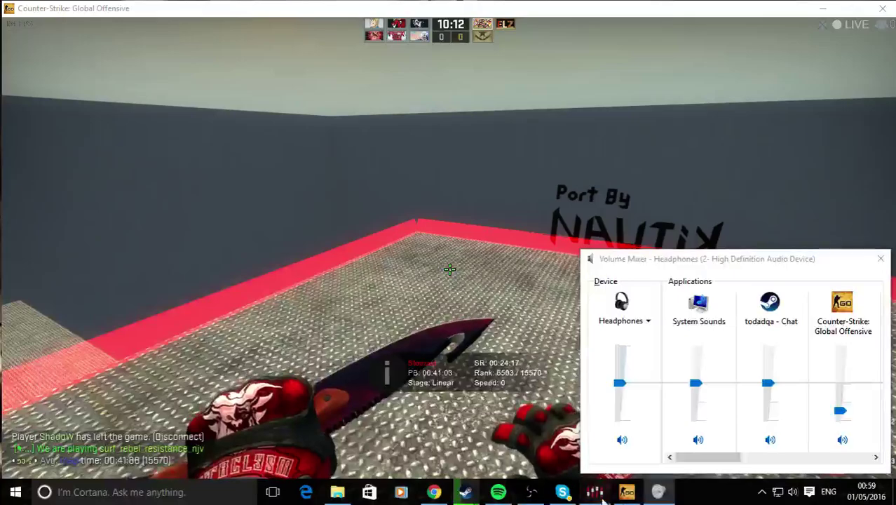
click(598, 494)
click(551, 403)
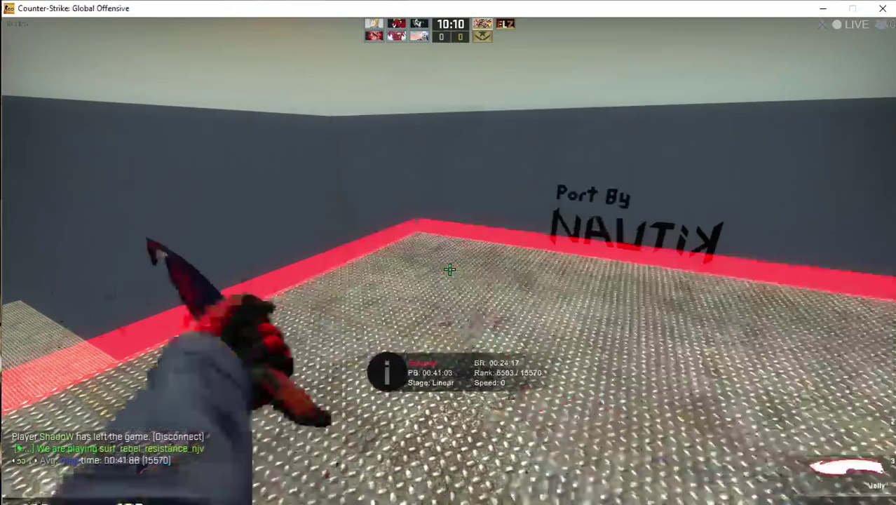
Play the loaded Public Enemy track over voice chat while staying on the map's starting platform
key(w)
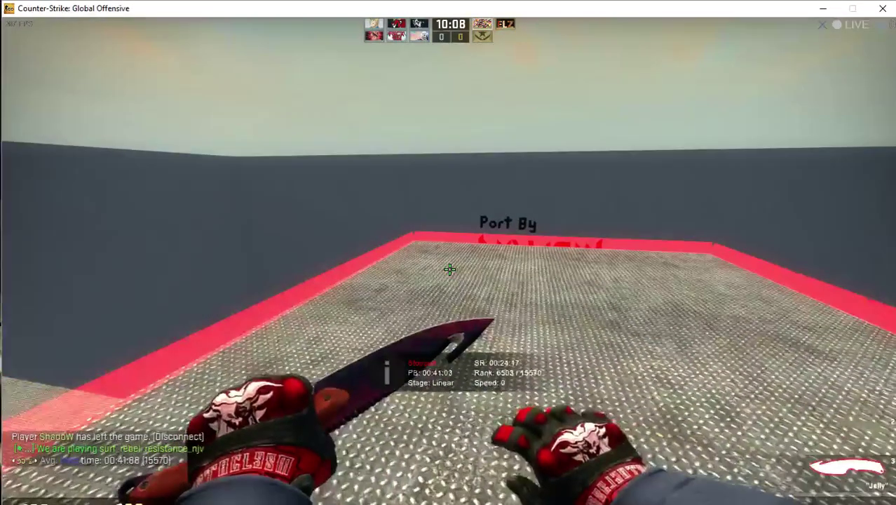
key(w)
key(w)
key(space)
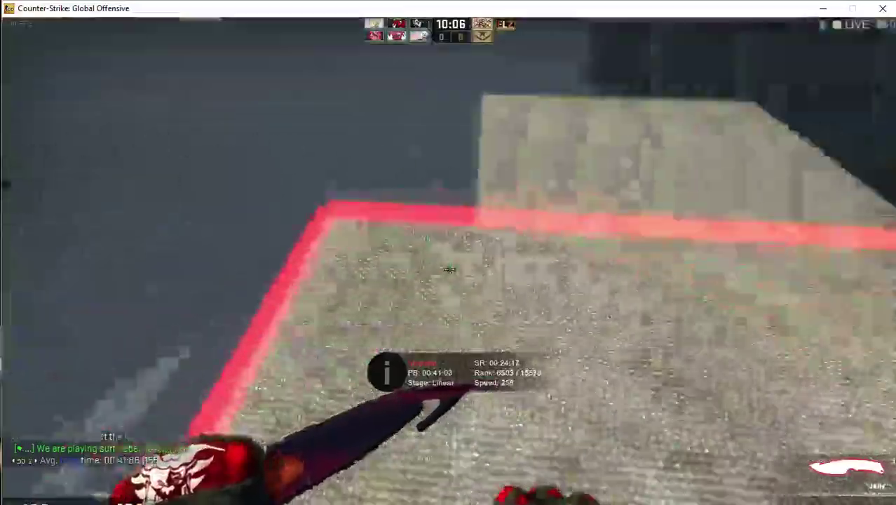
key(space)
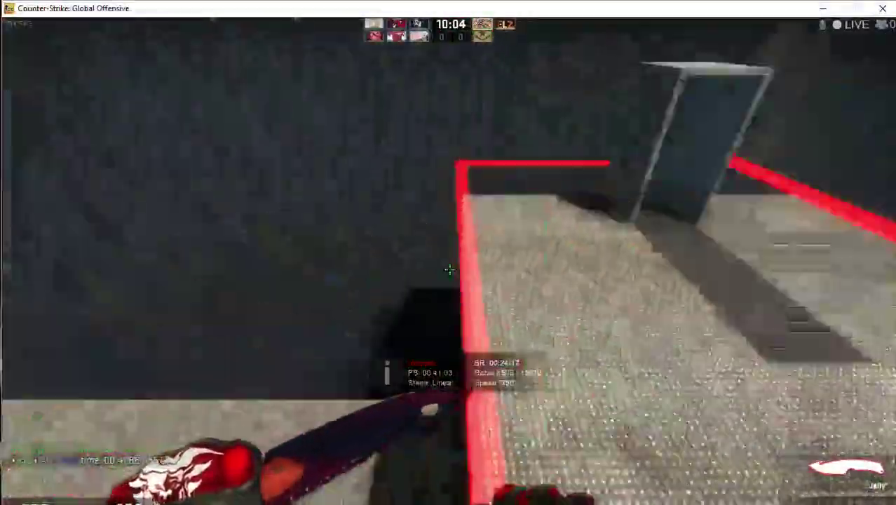
key(space)
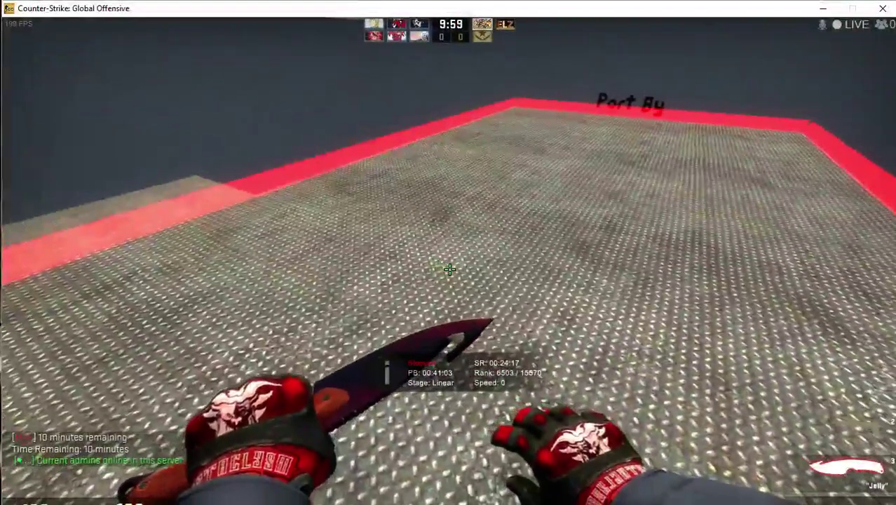
click(450, 270)
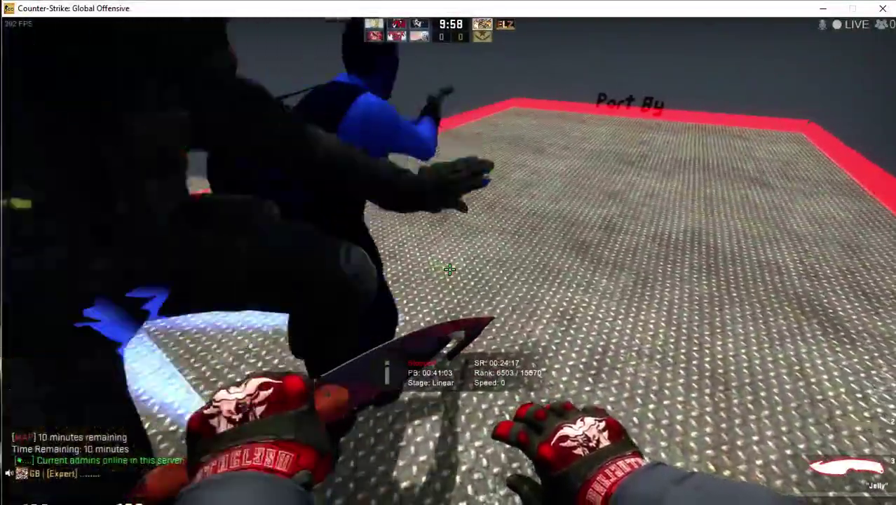
Check the game's level in the volume mixer, return to the match and surf down from the starting platform
key(alt+Tab)
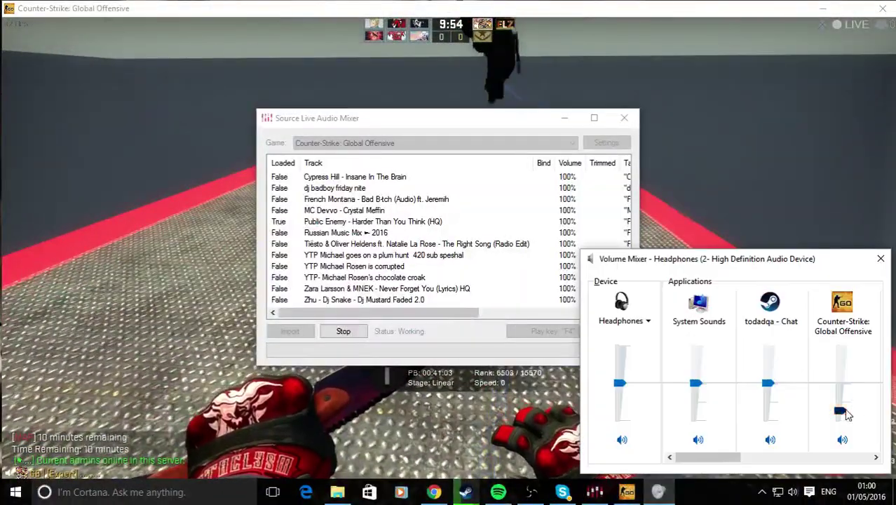
key(3)
key(w)
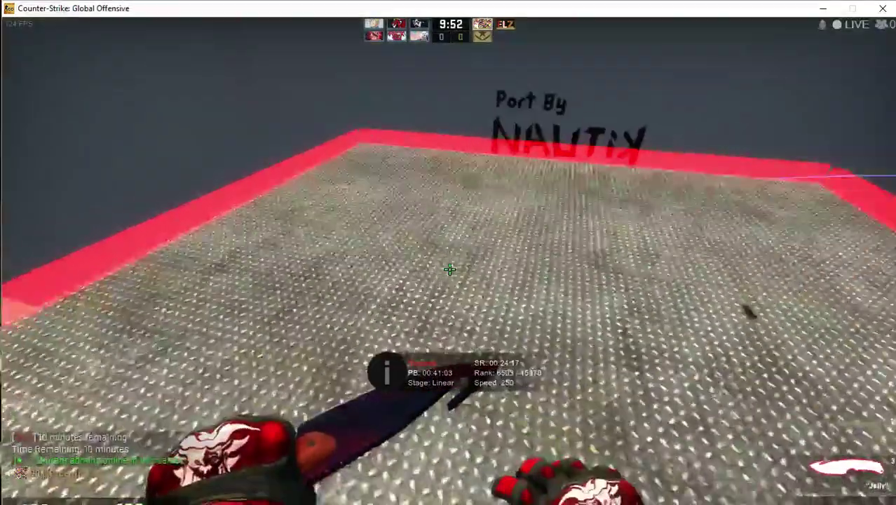
key(d)
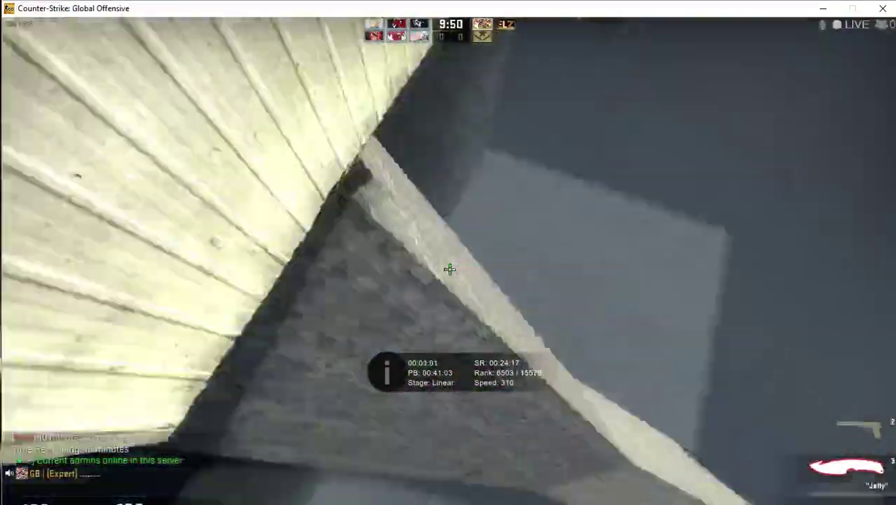
key(a)
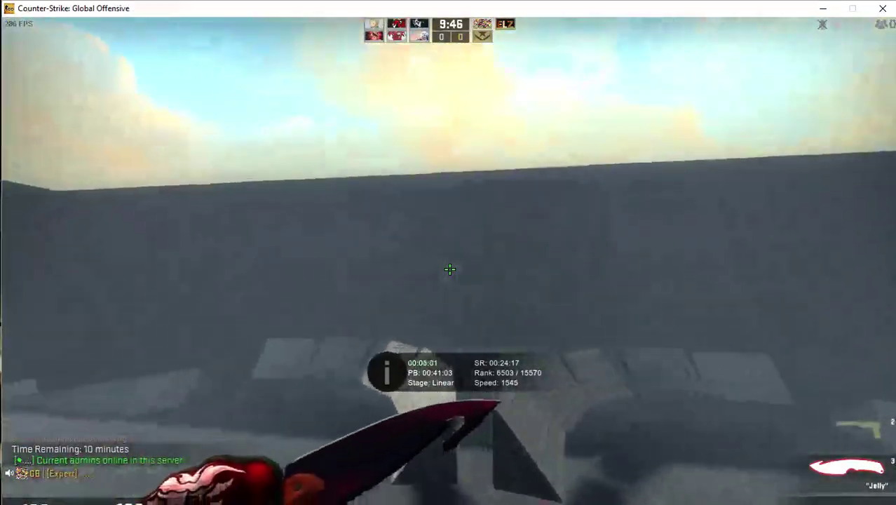
Mute Counter-Strike: Global Offensive in the Windows volume mixer and return to the match for another surf run
key(alt+Tab)
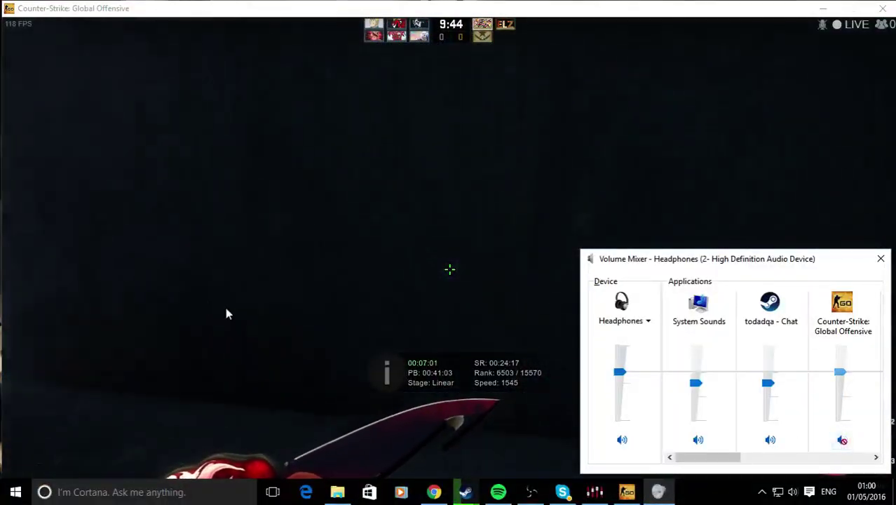
click(226, 312)
key(w)
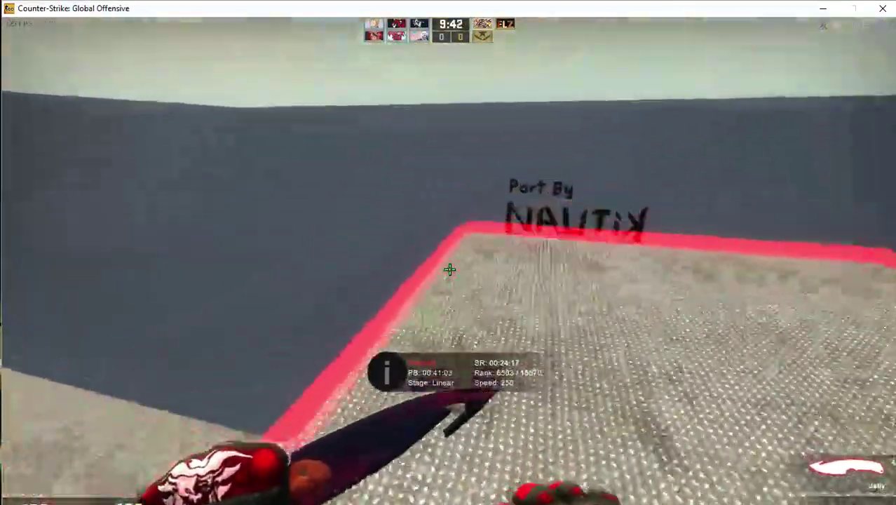
key(space)
key(a)
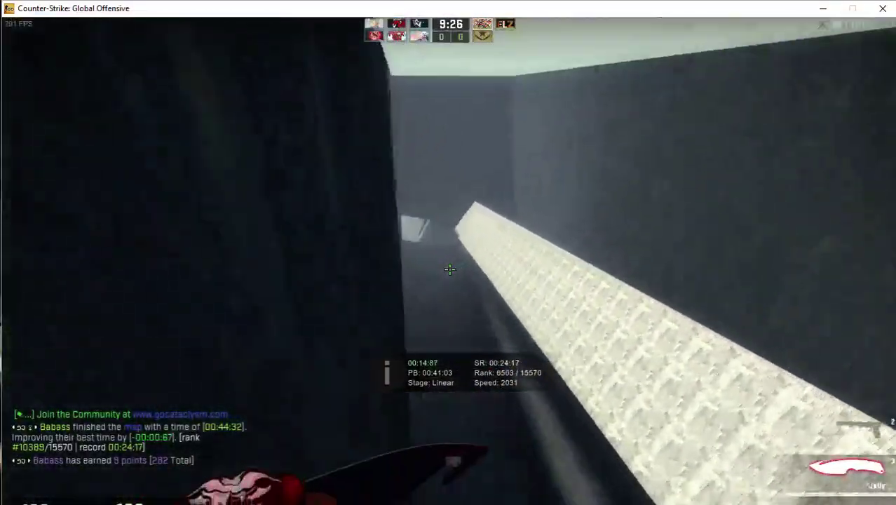
Leave the game, bring up the Source Live Audio Mixer window and close it
key(alt+Tab)
click(592, 493)
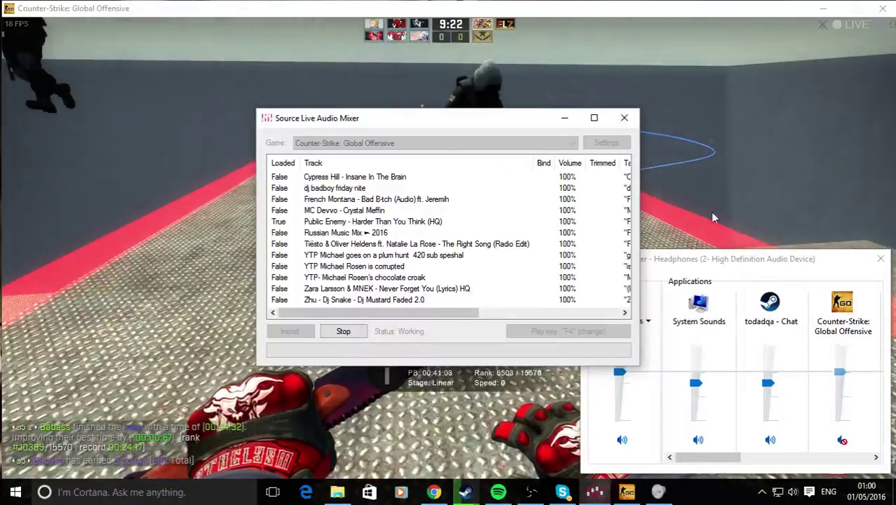
click(623, 120)
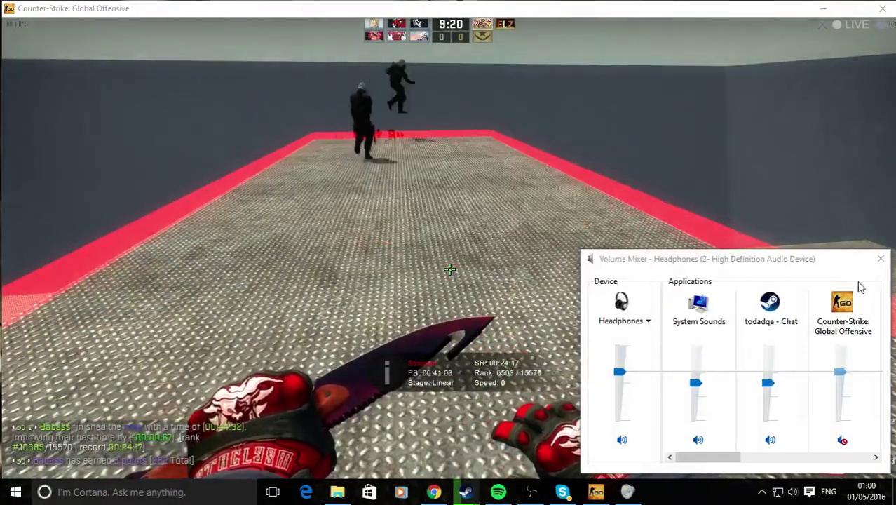
Close the Windows volume mixer and return to the match to start a new surf run off the starting platform
click(881, 261)
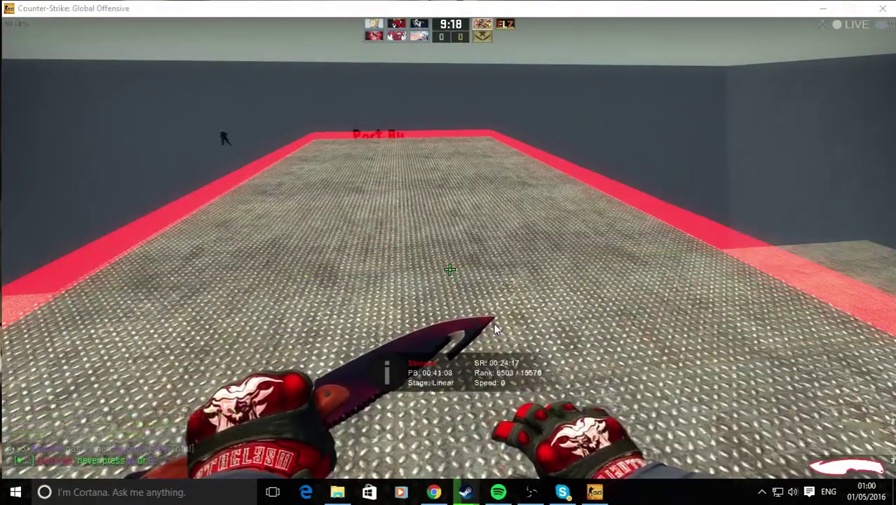
click(594, 491)
key(w)
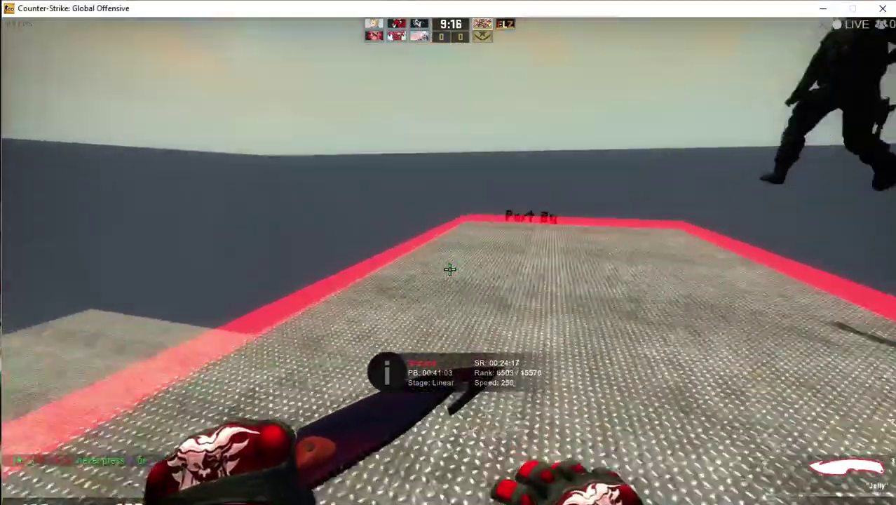
key(space)
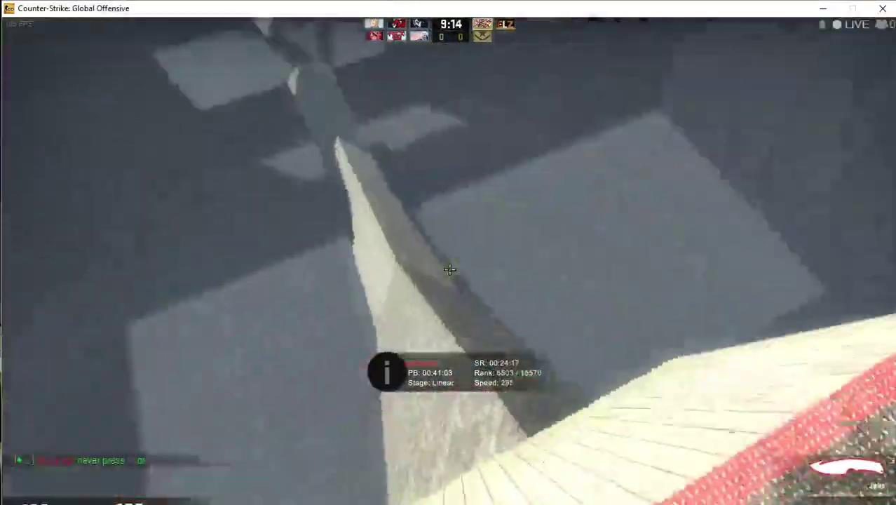
Surf down the first long ramp below the starting platform and cross the gap to the following curved ramps
key(a)
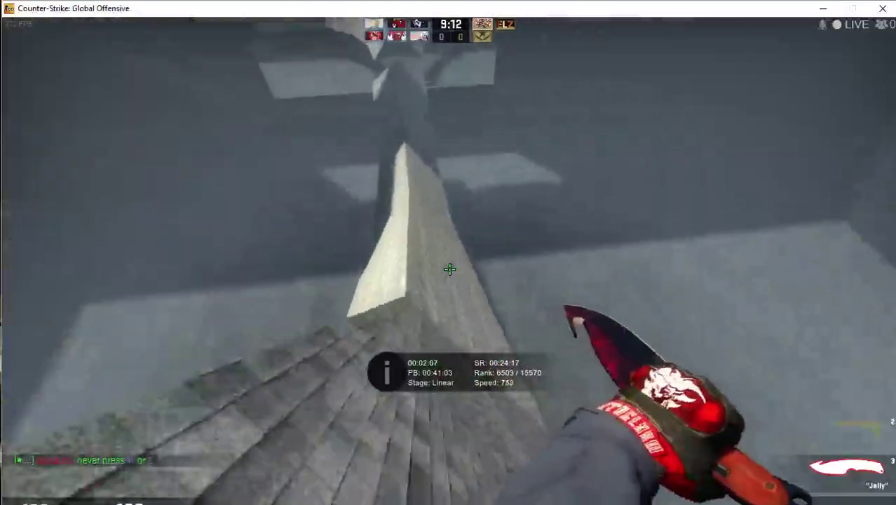
key(a)
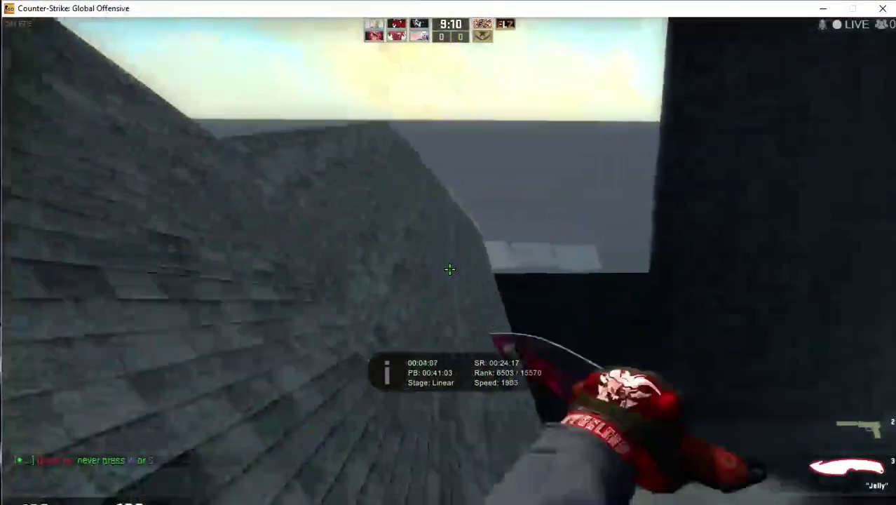
key(d)
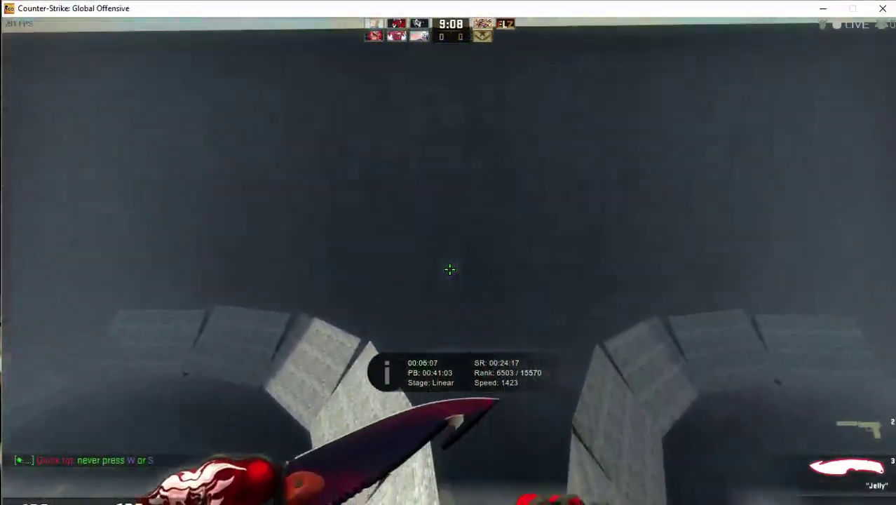
key(a)
key(d)
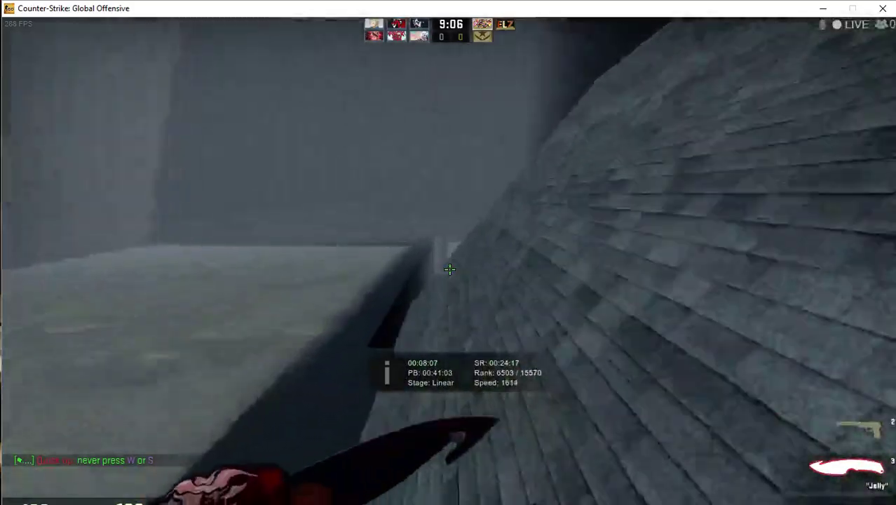
Surf along the ramps through the dark wall openings and out towards the rows of angled ramps beyond
key(a)
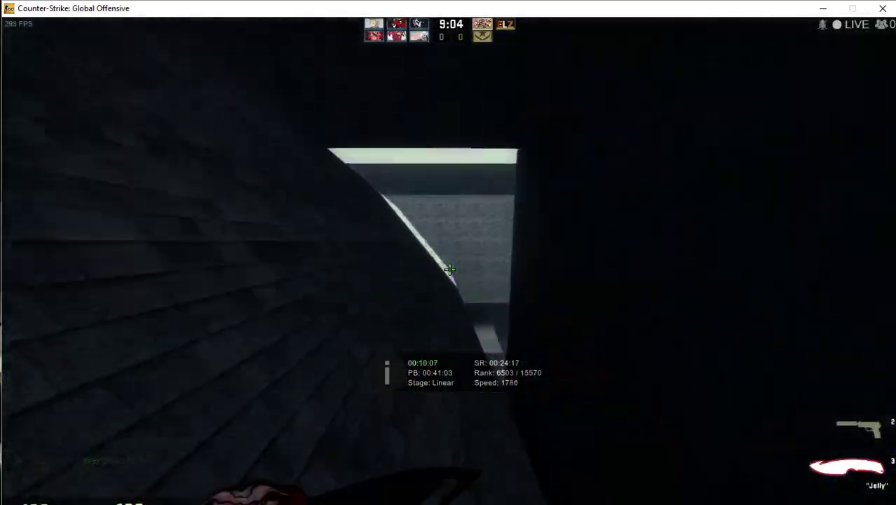
key(d)
key(a)
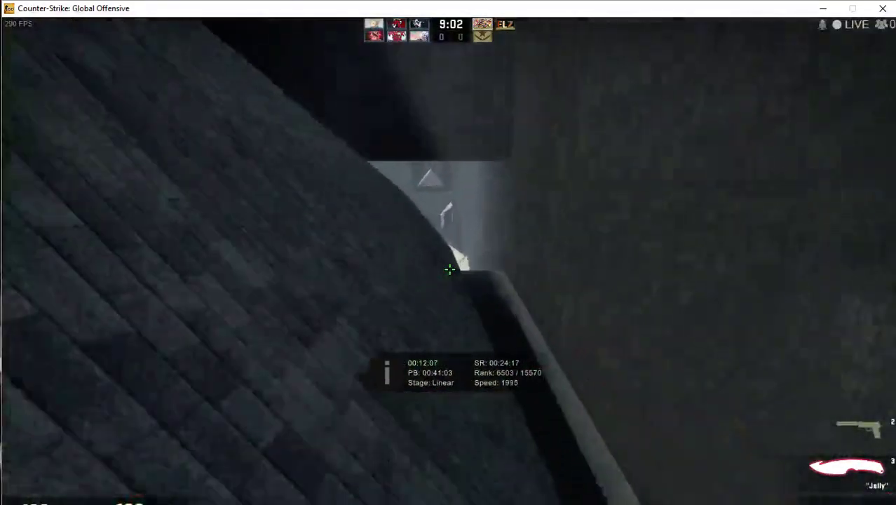
key(a)
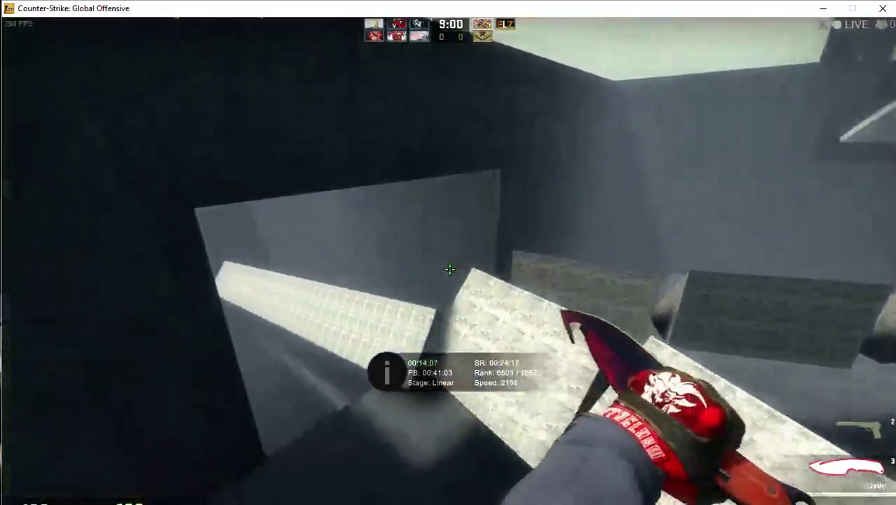
key(a)
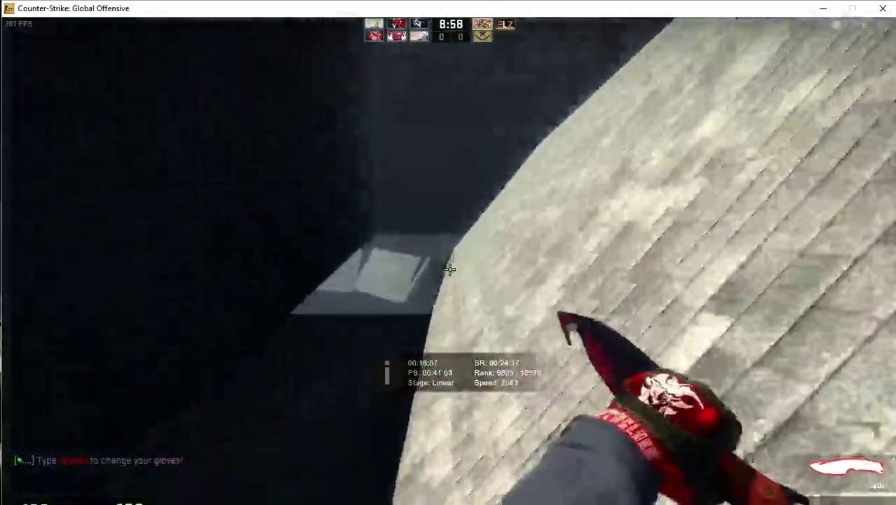
key(d)
key(a)
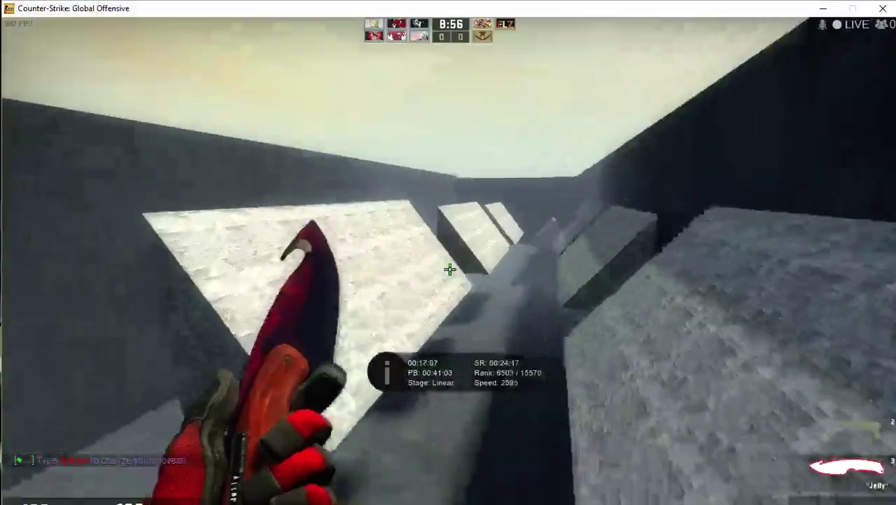